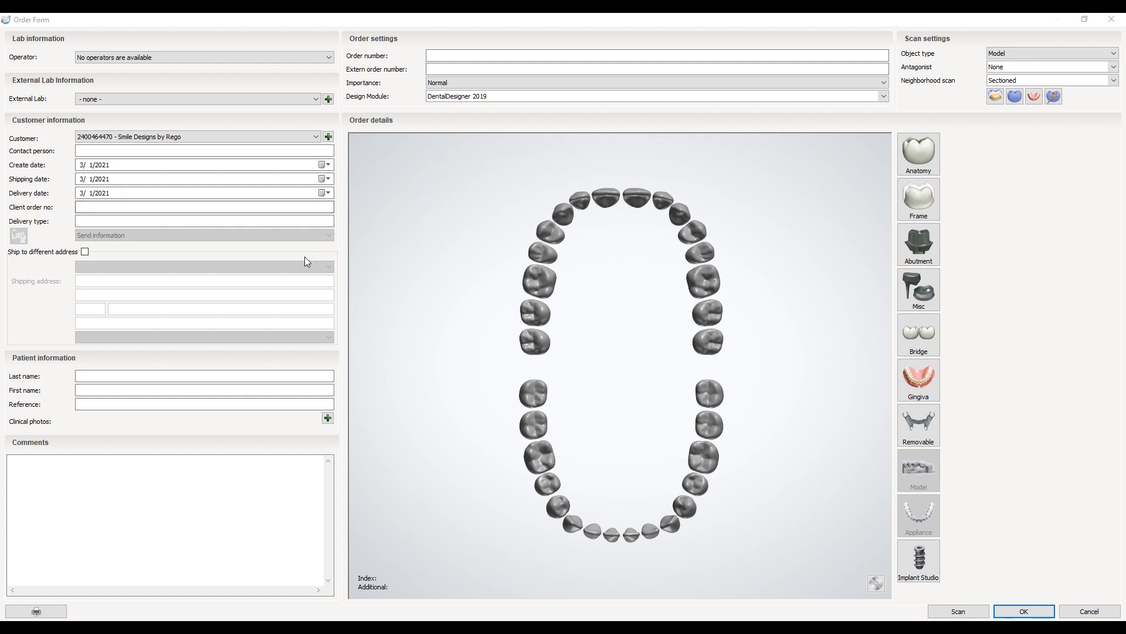
pyautogui.click(493, 35)
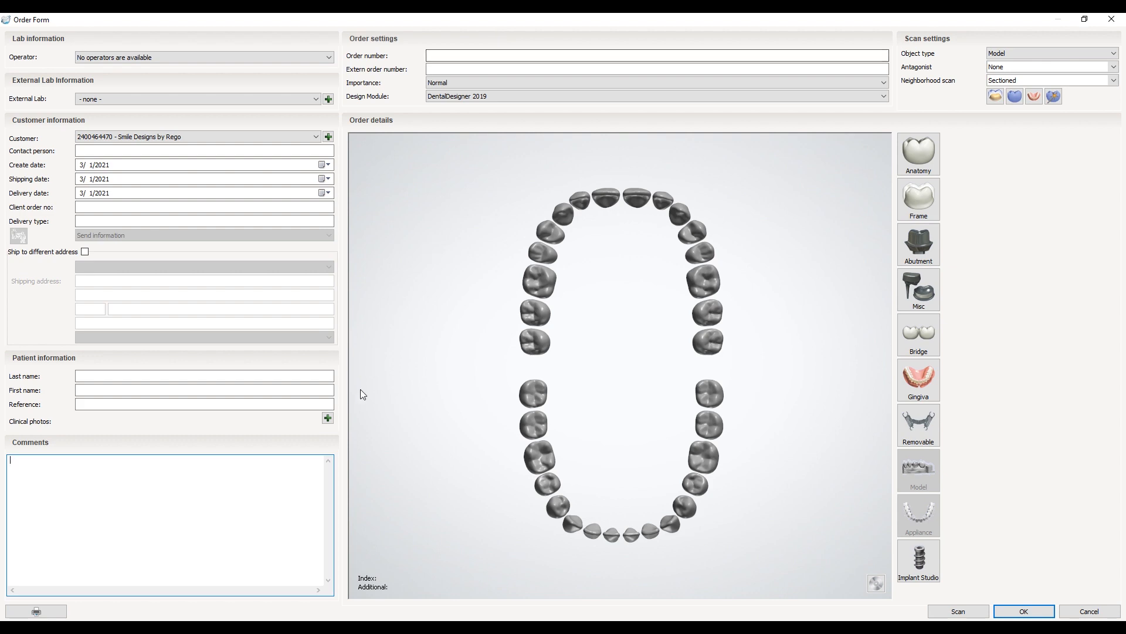
pyautogui.click(1112, 19)
pyautogui.rightClick(334, 169)
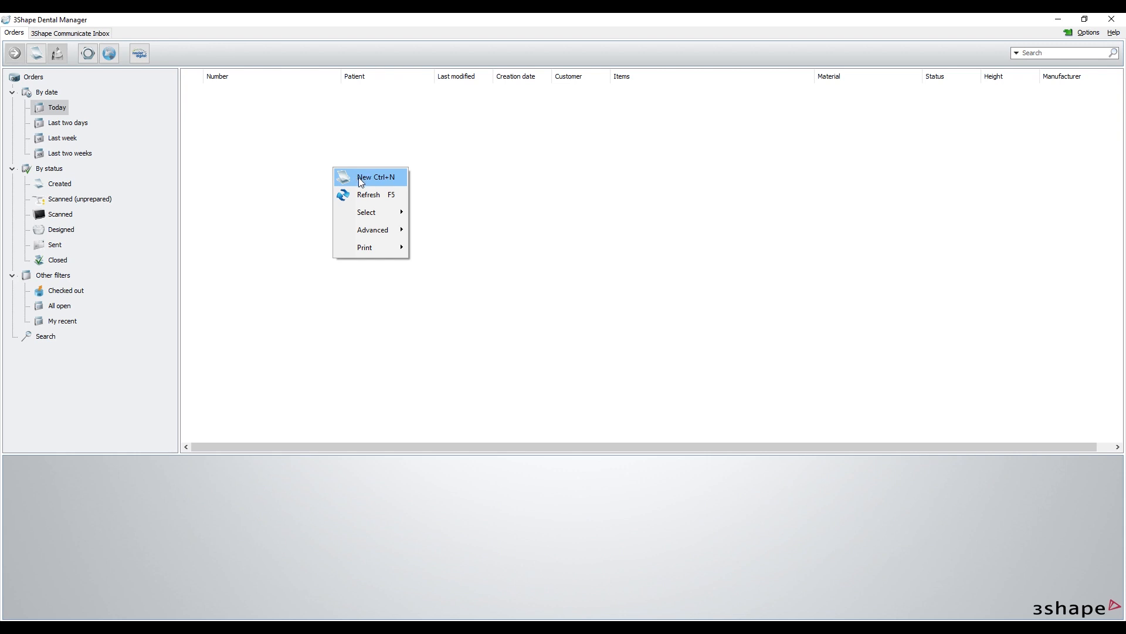
pyautogui.click(280, 148)
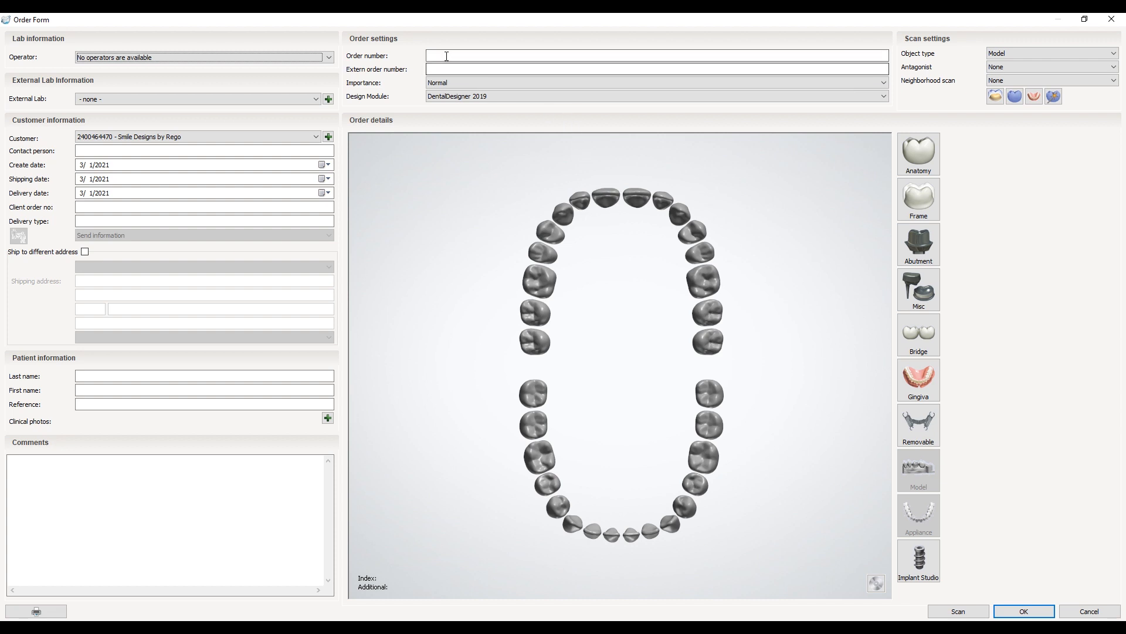
pyautogui.click(496, 55)
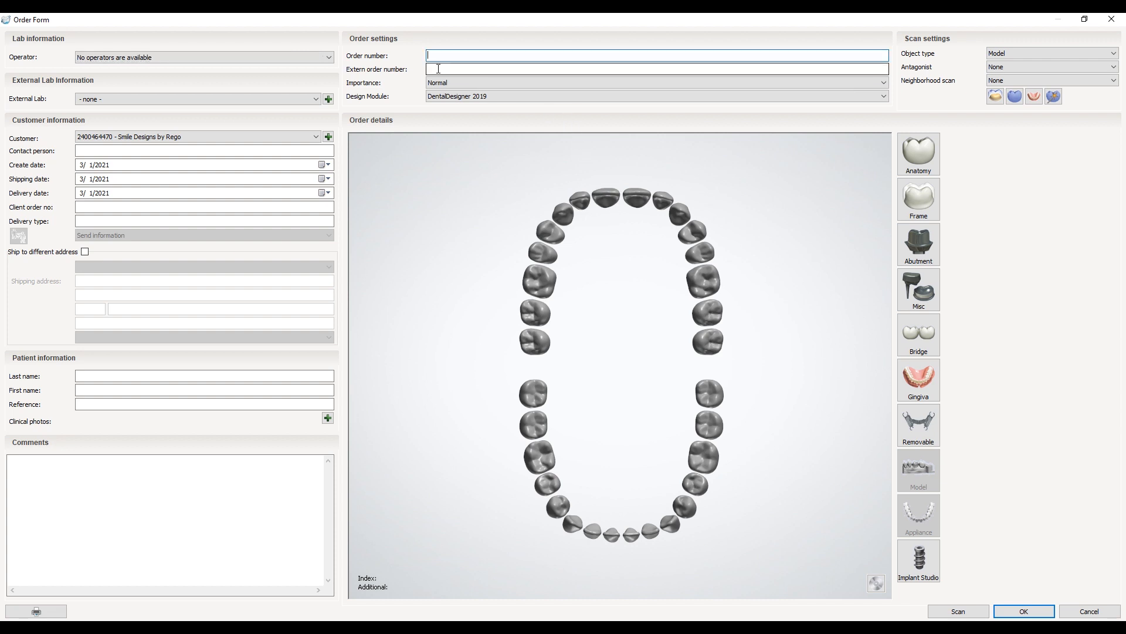
pyautogui.click(481, 71)
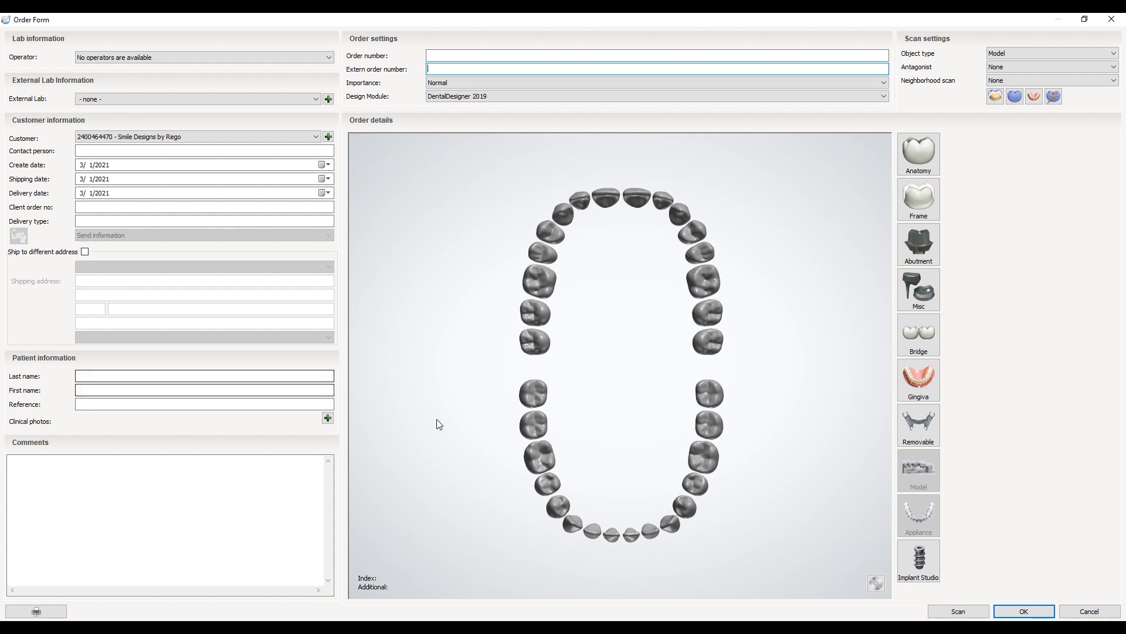
pyautogui.click(1104, 612)
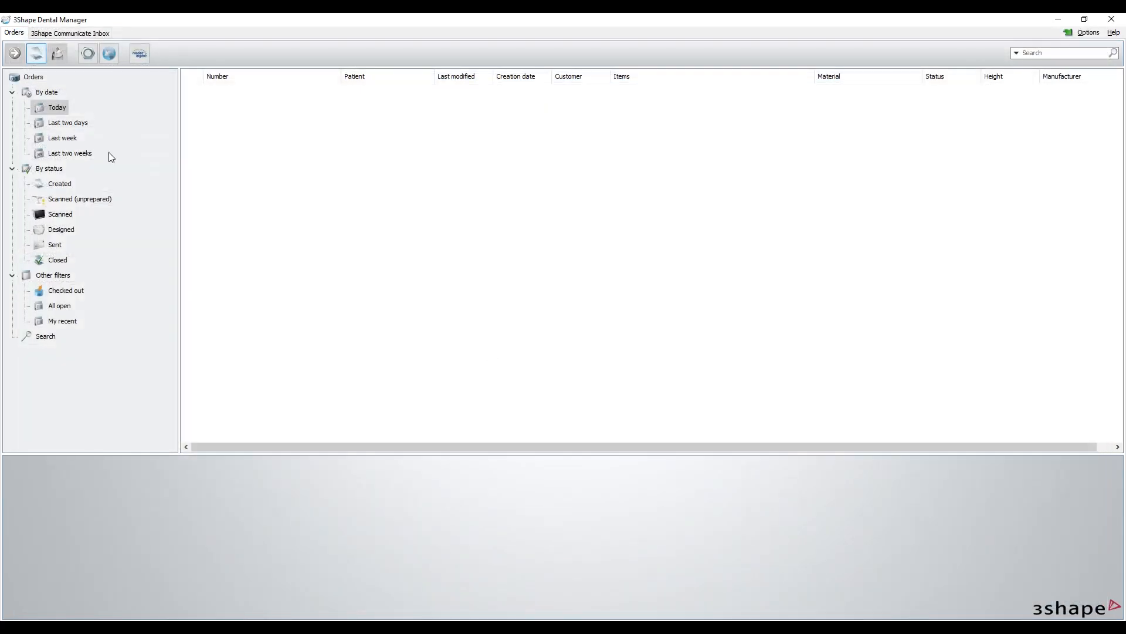
# Open the Dental System Control Panel and look through the General settings of DentalManager
pyautogui.click(89, 54)
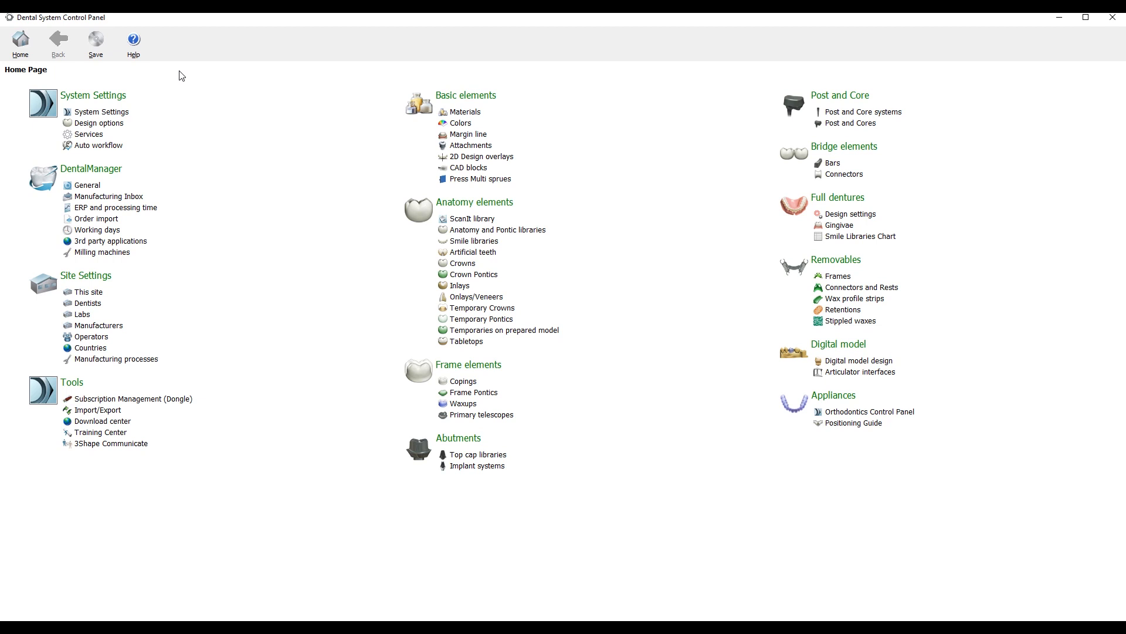
pyautogui.click(87, 185)
pyautogui.scroll(-10, 339, 209)
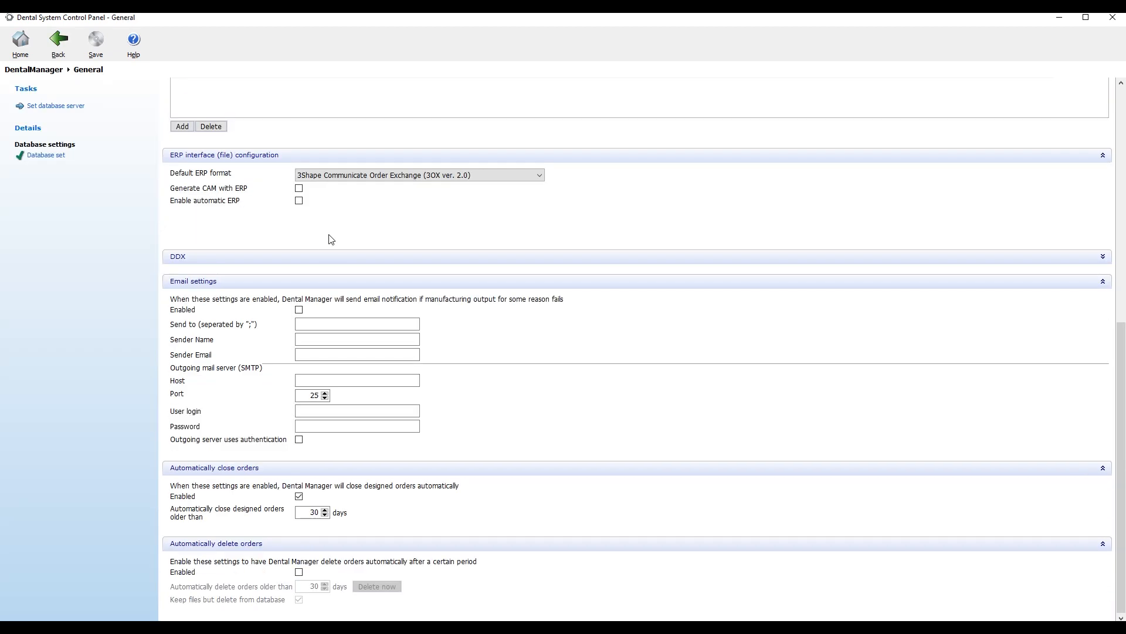
pyautogui.scroll(10, 264, 226)
pyautogui.scroll(-10, 266, 226)
pyautogui.scroll(8, 265, 226)
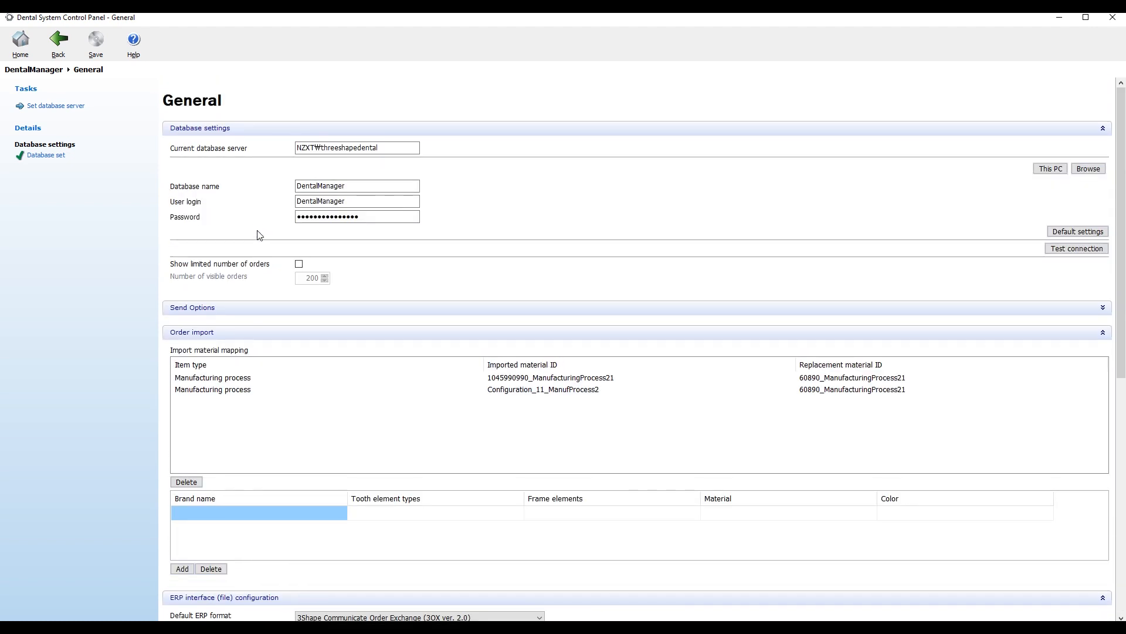
# Go to the System Settings page and expand its Order Form settings section
pyautogui.click(58, 40)
pyautogui.click(88, 112)
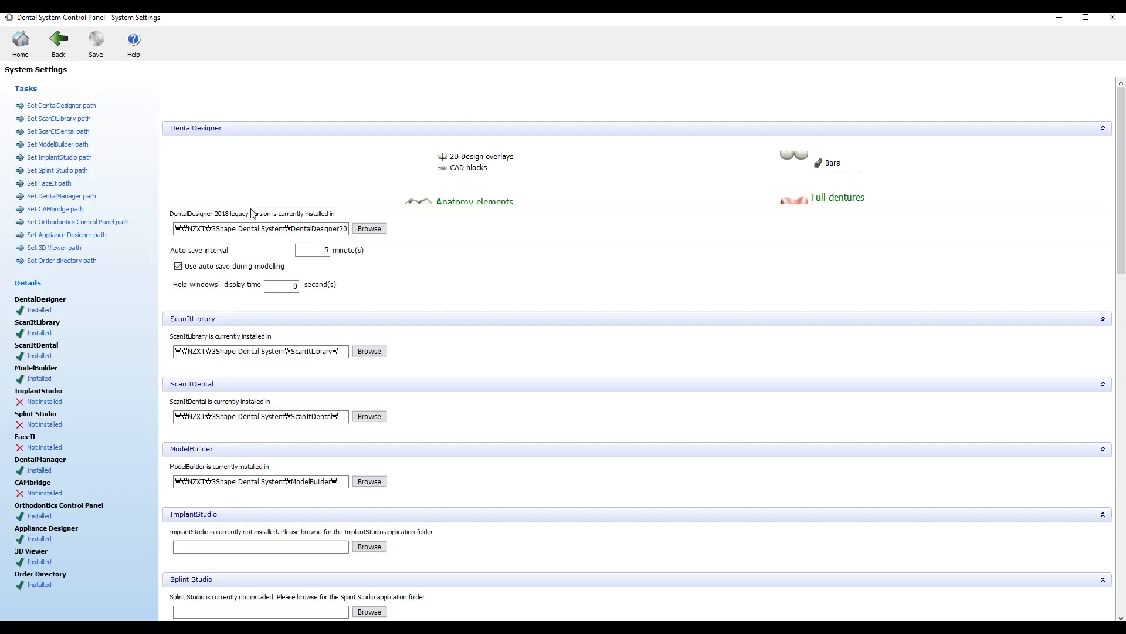
pyautogui.scroll(-15, 267, 232)
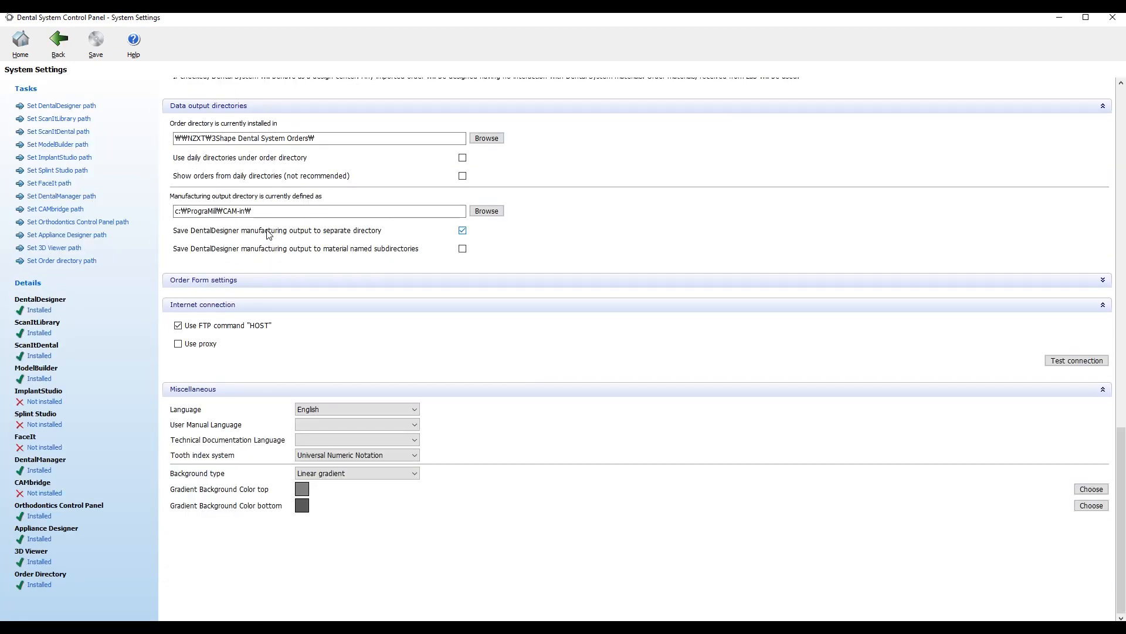
pyautogui.scroll(10, 267, 232)
pyautogui.scroll(-10, 267, 232)
pyautogui.click(224, 281)
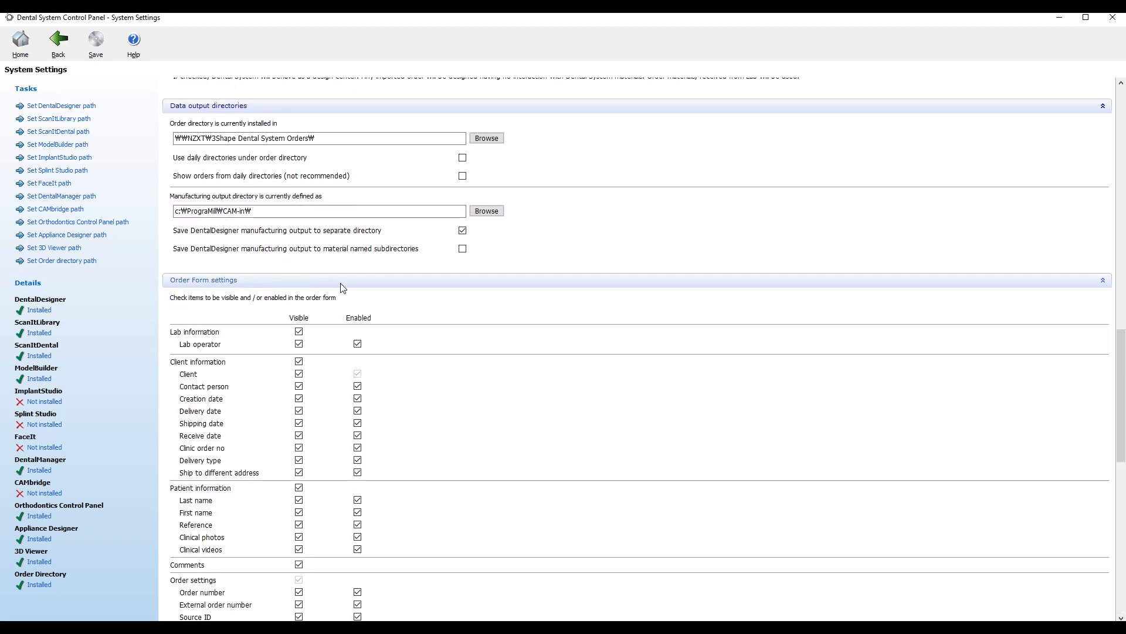
# Review the order form's visible and enabled items and the options available for order-ID template field 3
pyautogui.scroll(-5, 343, 290)
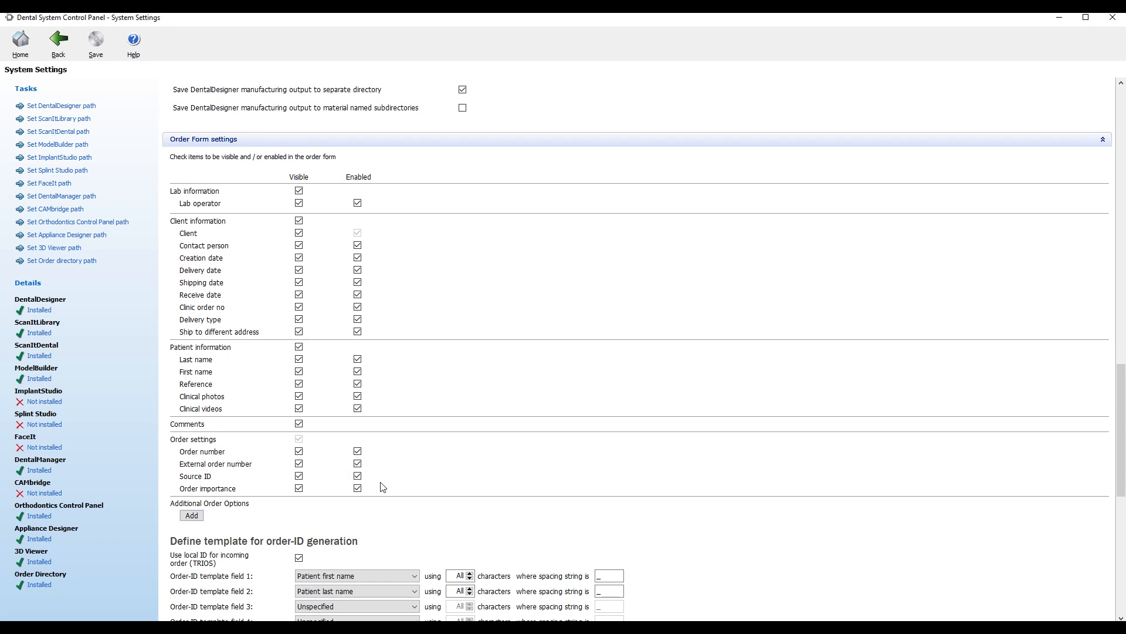
pyautogui.scroll(-3, 384, 484)
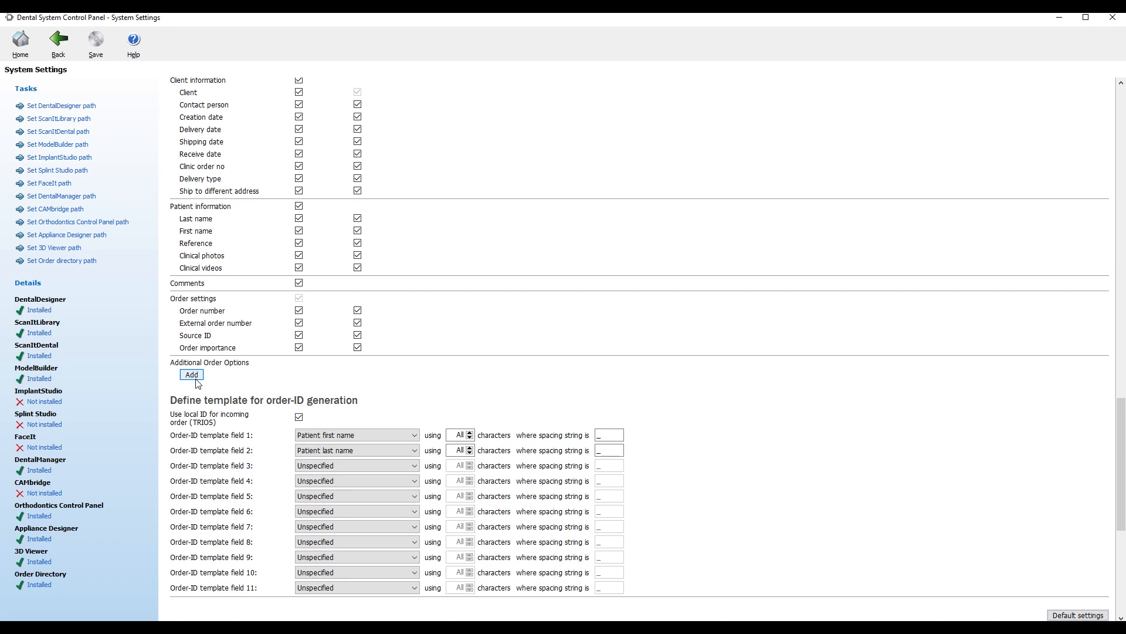
pyautogui.scroll(-3, 202, 382)
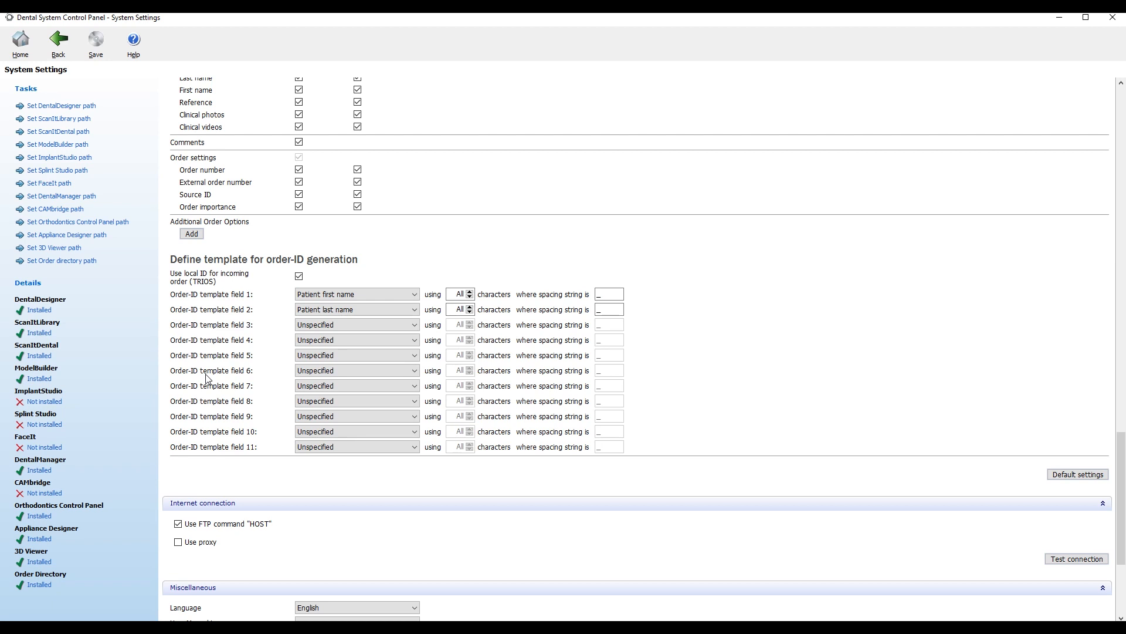
pyautogui.click(343, 325)
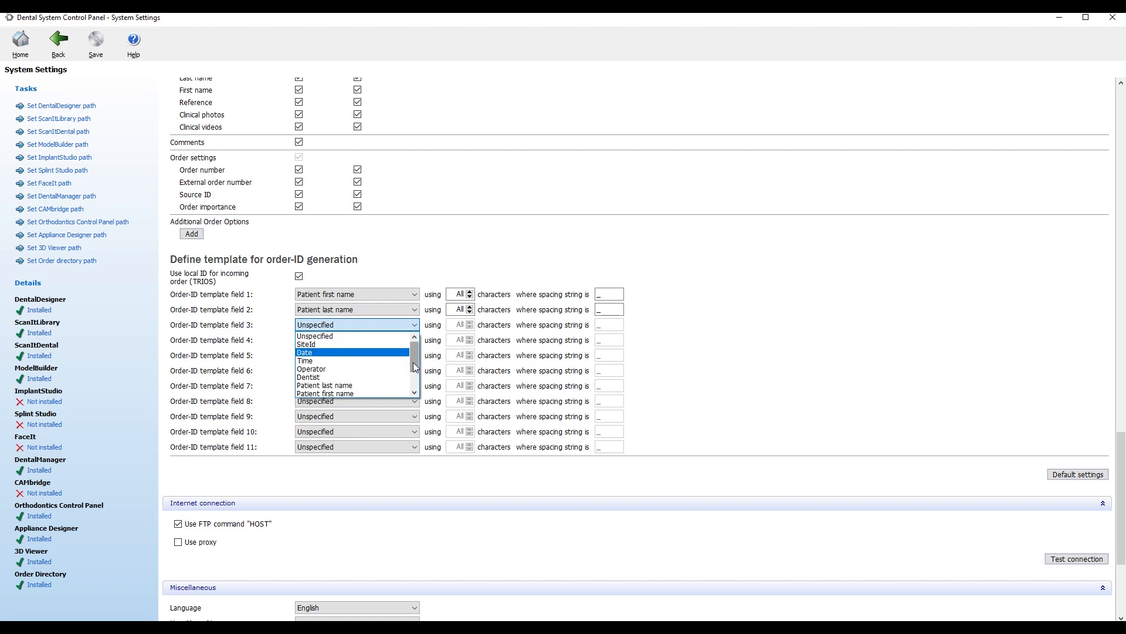
pyautogui.moveTo(413, 367); pyautogui.dragTo(413, 374)
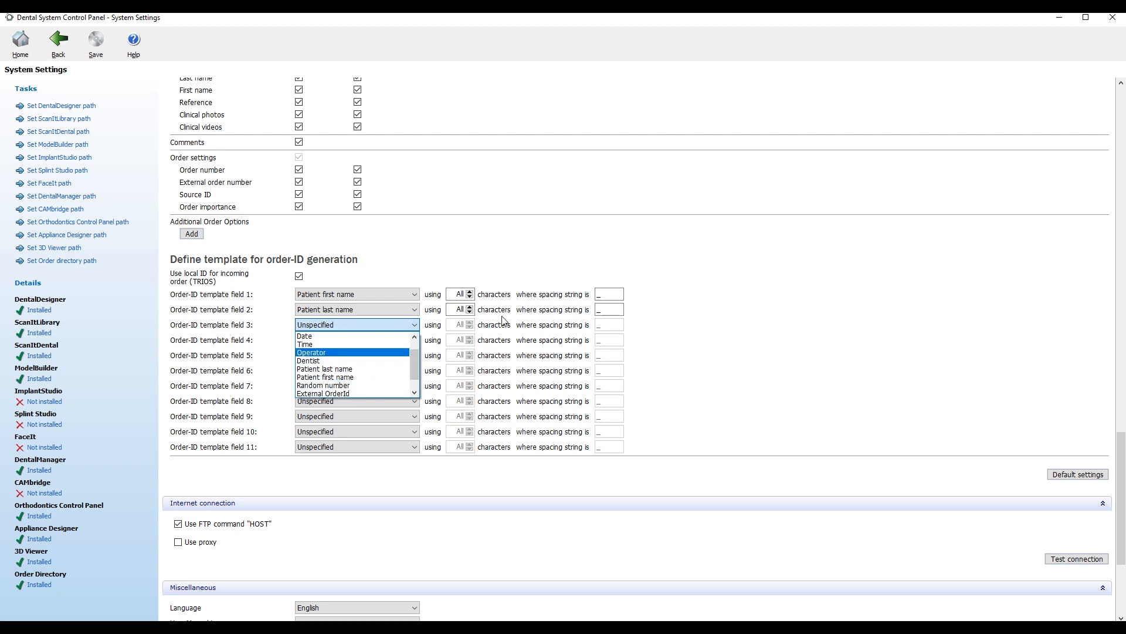
pyautogui.click(705, 324)
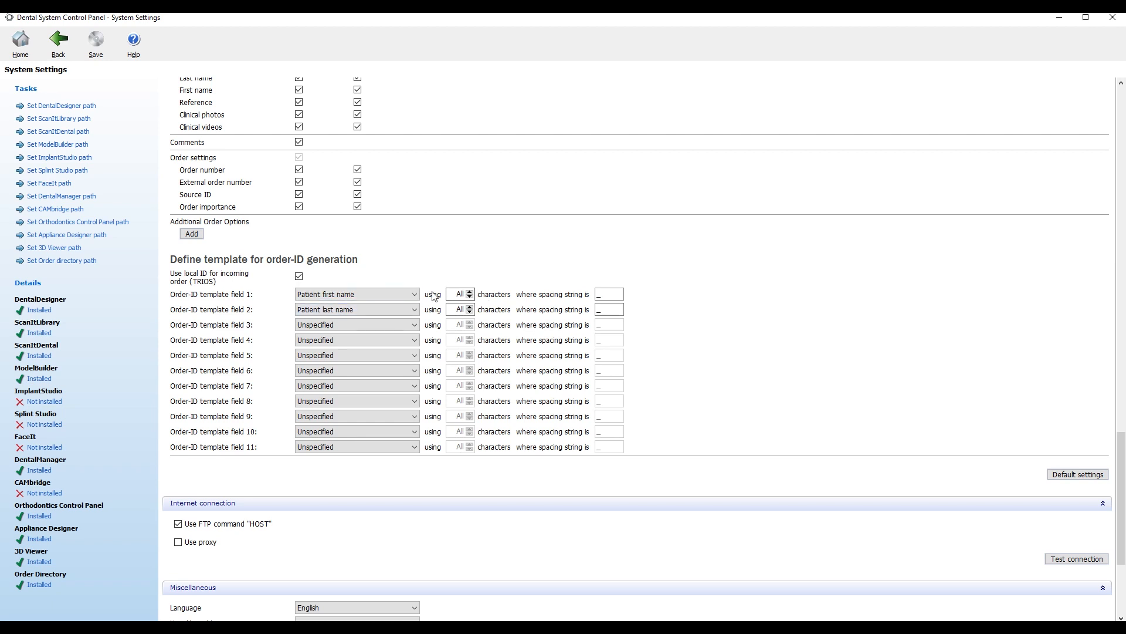
# Recheck the order-ID generation template and close the Control Panel without saving changes
pyautogui.scroll(1, 446, 267)
pyautogui.scroll(3, 445, 265)
pyautogui.scroll(-4, 448, 429)
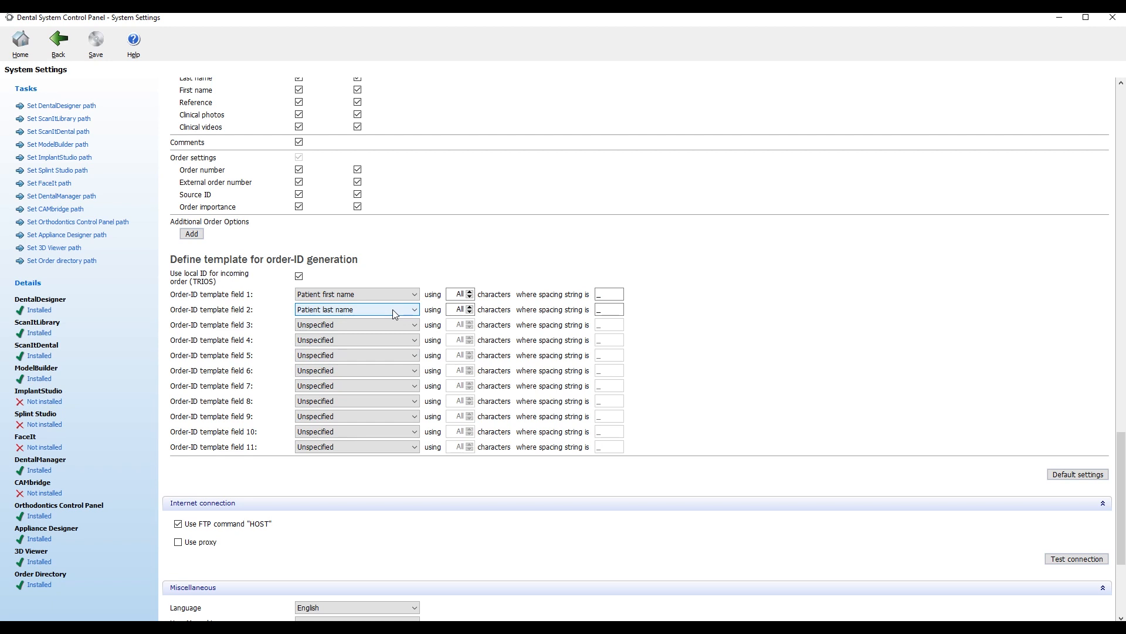
pyautogui.click(1118, 23)
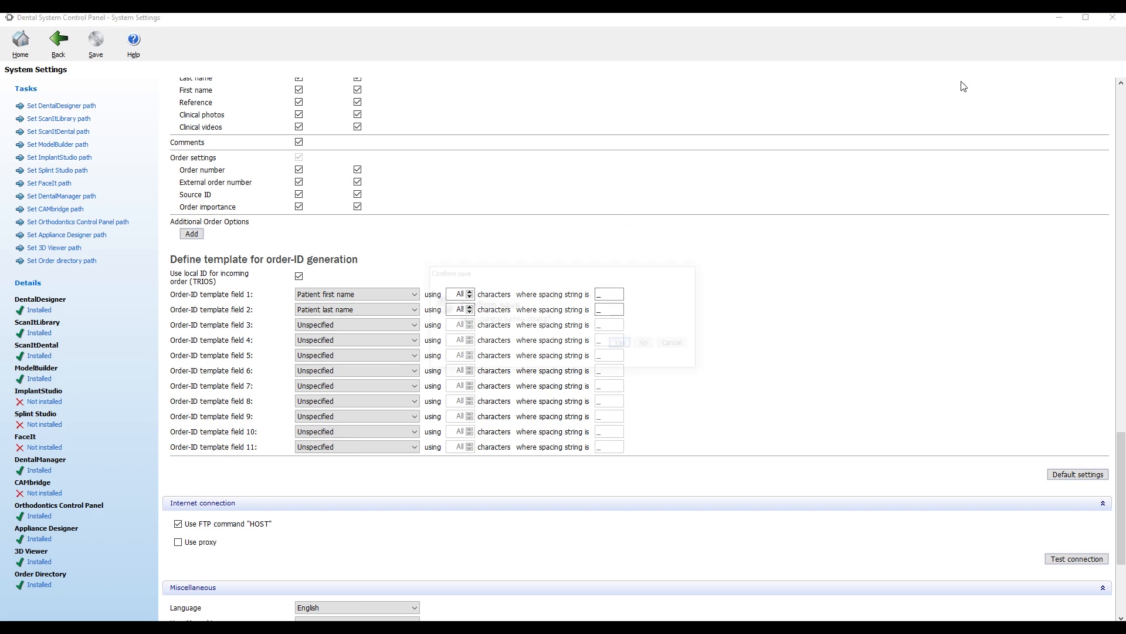
pyautogui.click(645, 343)
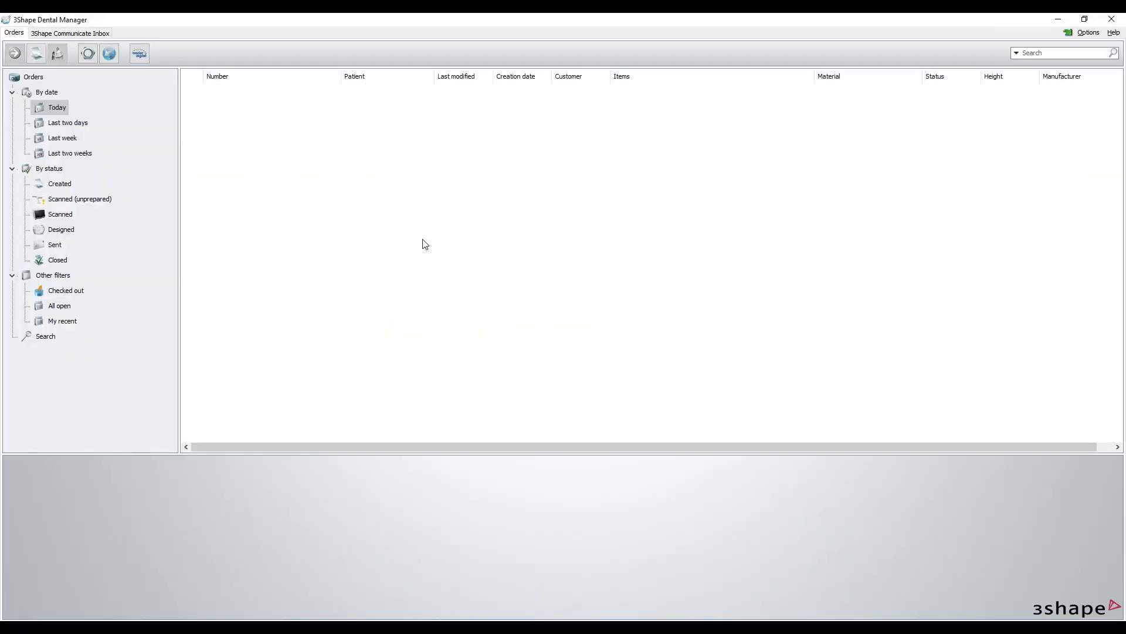
# Create a new order, try out placeholder text in the order number field and clear it again
pyautogui.hotkey('ctrl', 'n')
pyautogui.click(599, 56)
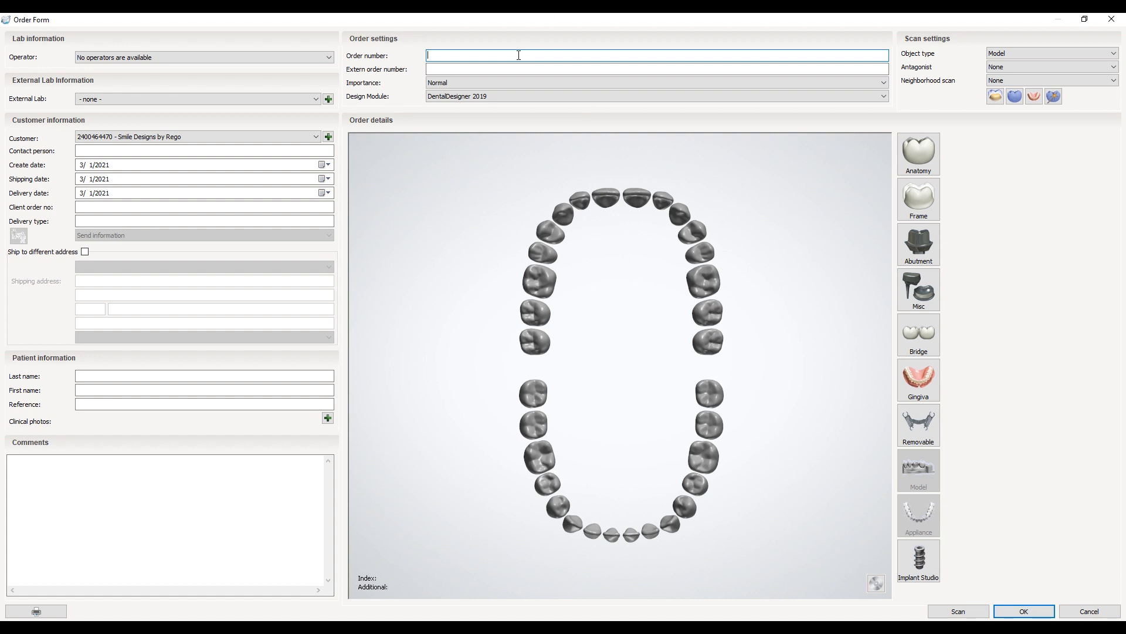
pyautogui.write('sdhjdfjh')
pyautogui.hotkey('ctrl', 'a')
pyautogui.press('BackSpace')
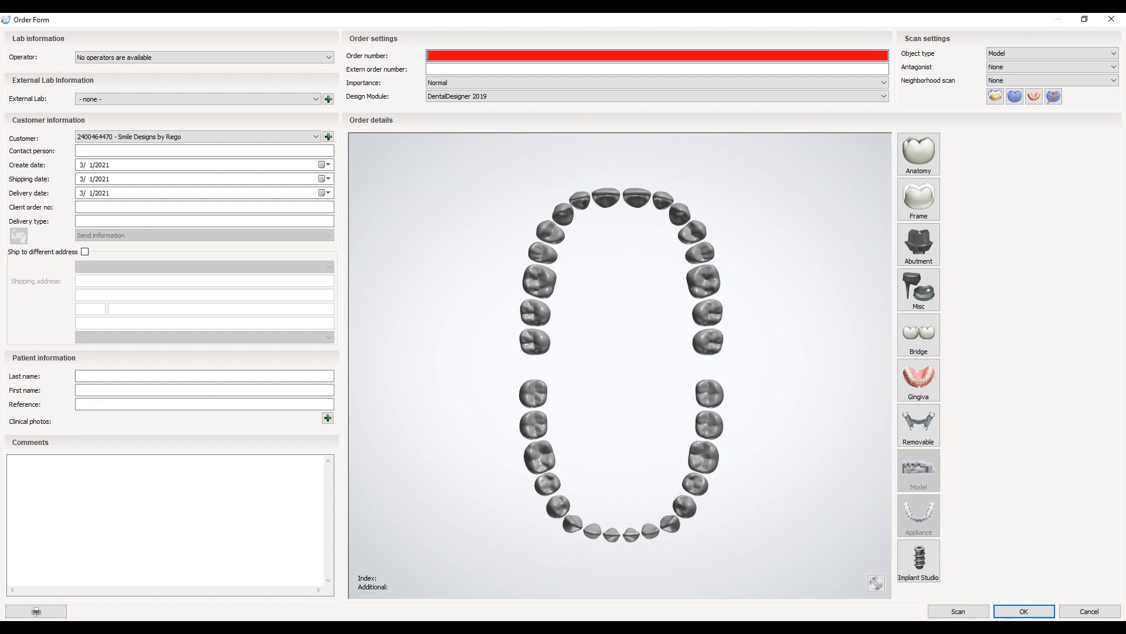
pyautogui.write('dfd')
pyautogui.press('BackSpace')
pyautogui.press('BackSpace')
pyautogui.press('BackSpace')
# Add an anatomy crown in Ivoclar IPS e.max ZirCAD Prime to tooth 8 and try to save the order
pyautogui.click(608, 198)
pyautogui.click(919, 154)
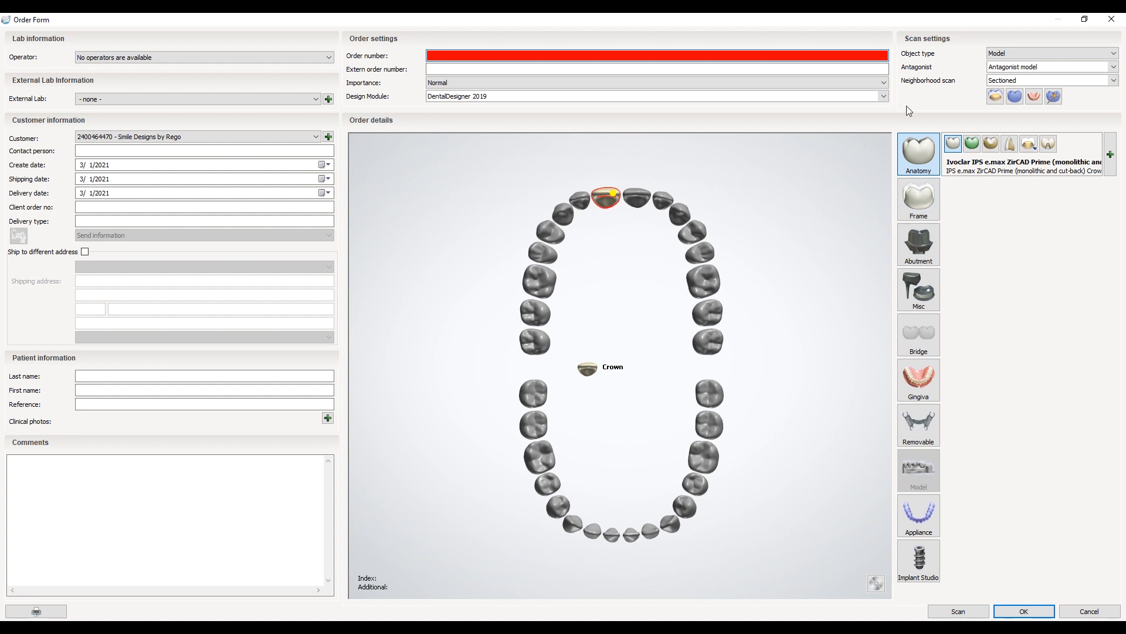
pyautogui.click(1024, 611)
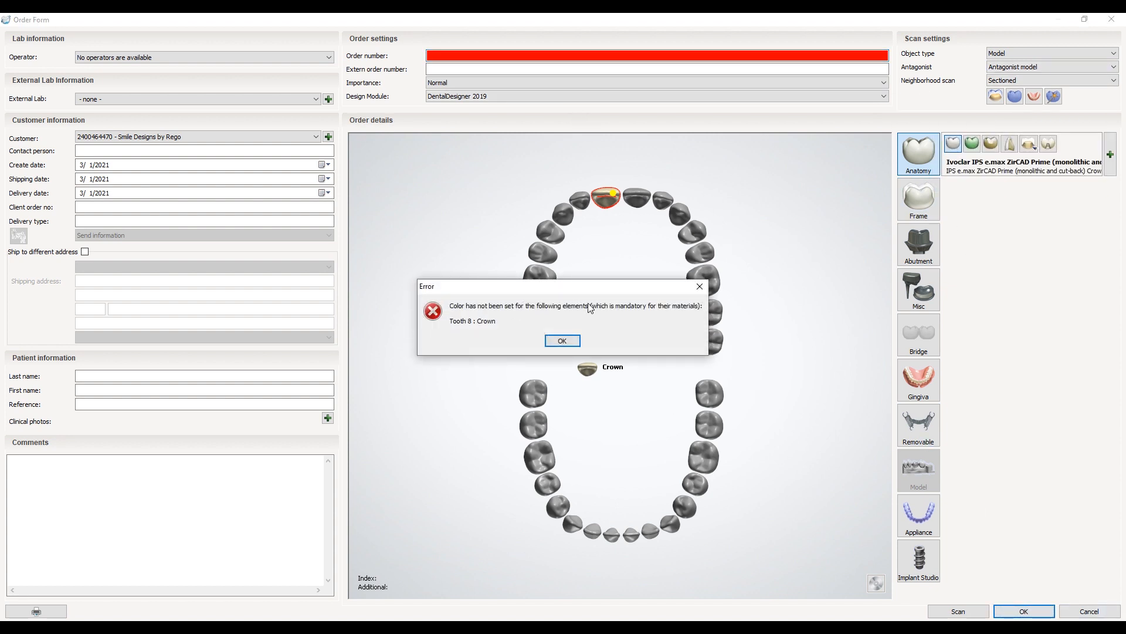
pyautogui.click(562, 341)
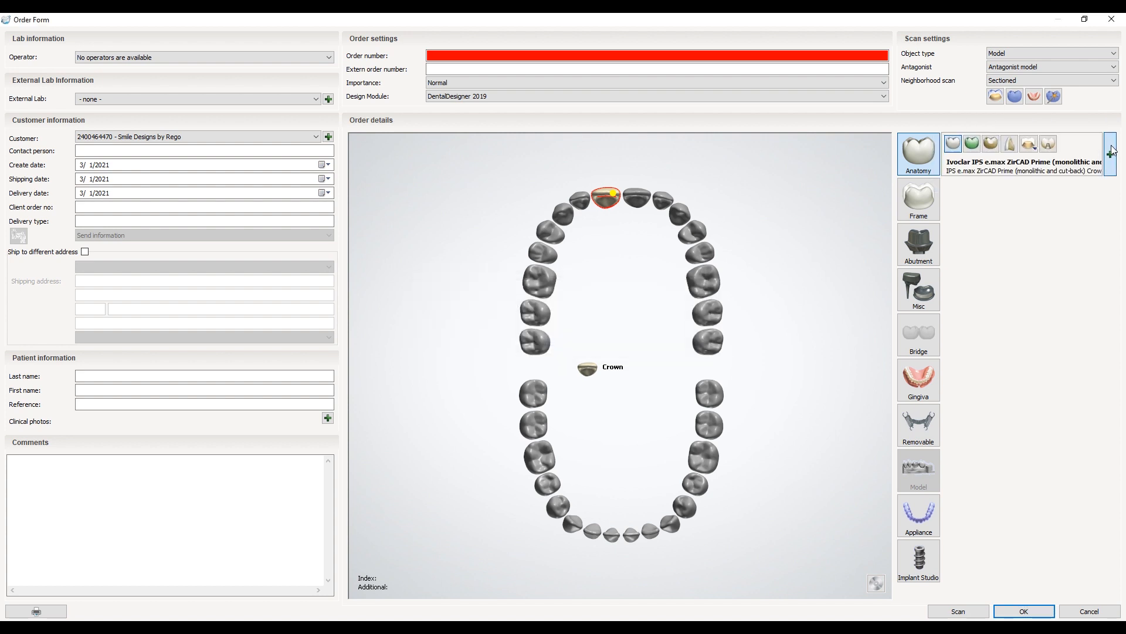
# Set the tooth 8 crown's color to BL1 and try to save the order with an empty order number
pyautogui.click(1094, 143)
pyautogui.click(1030, 162)
pyautogui.click(1026, 612)
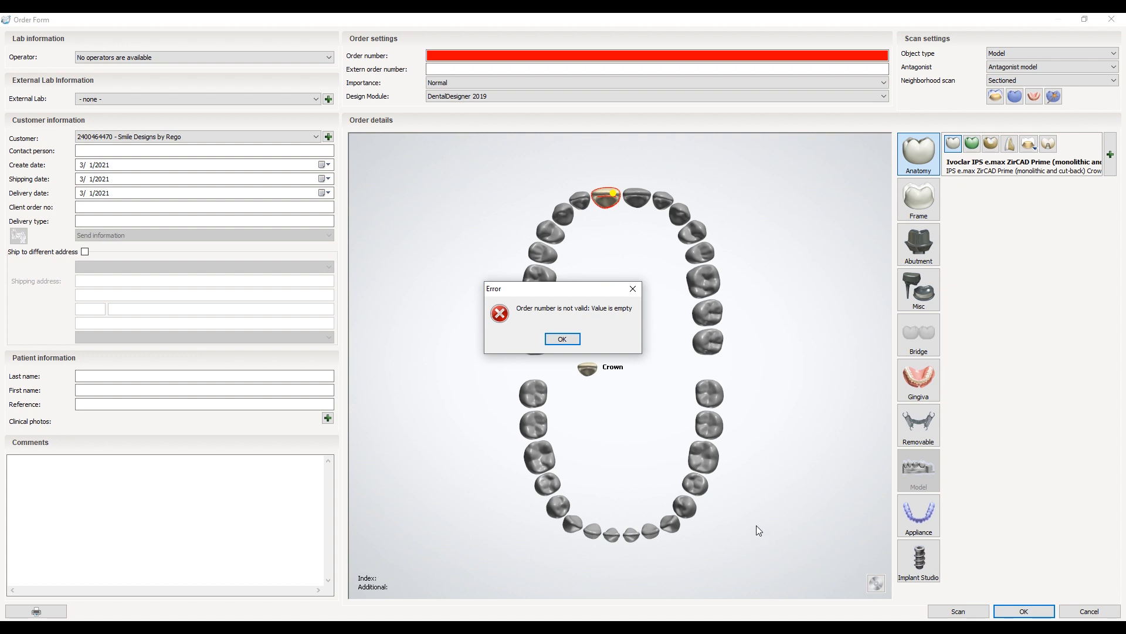
pyautogui.click(562, 339)
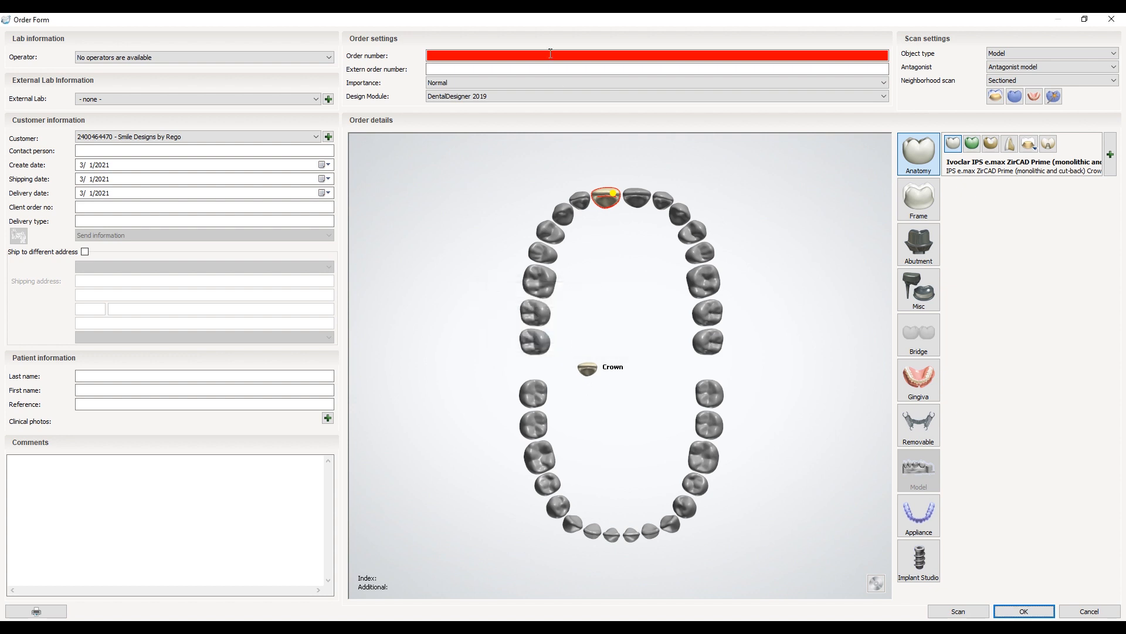
# Enter a test order number and save the order
pyautogui.click(512, 57)
pyautogui.write('Test')
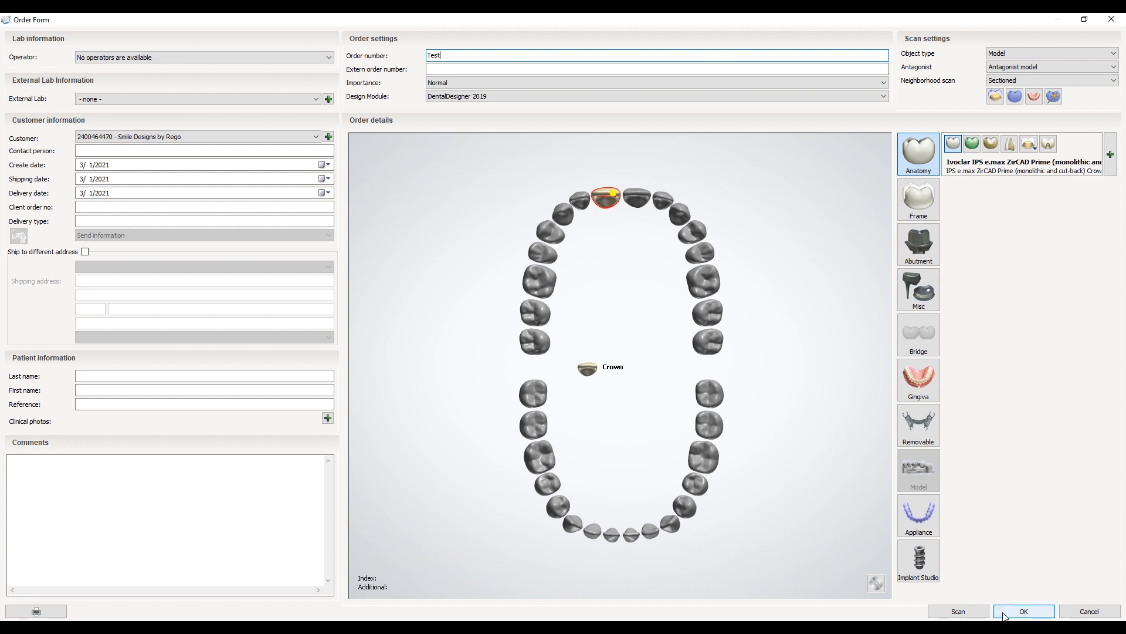
pyautogui.write('111')
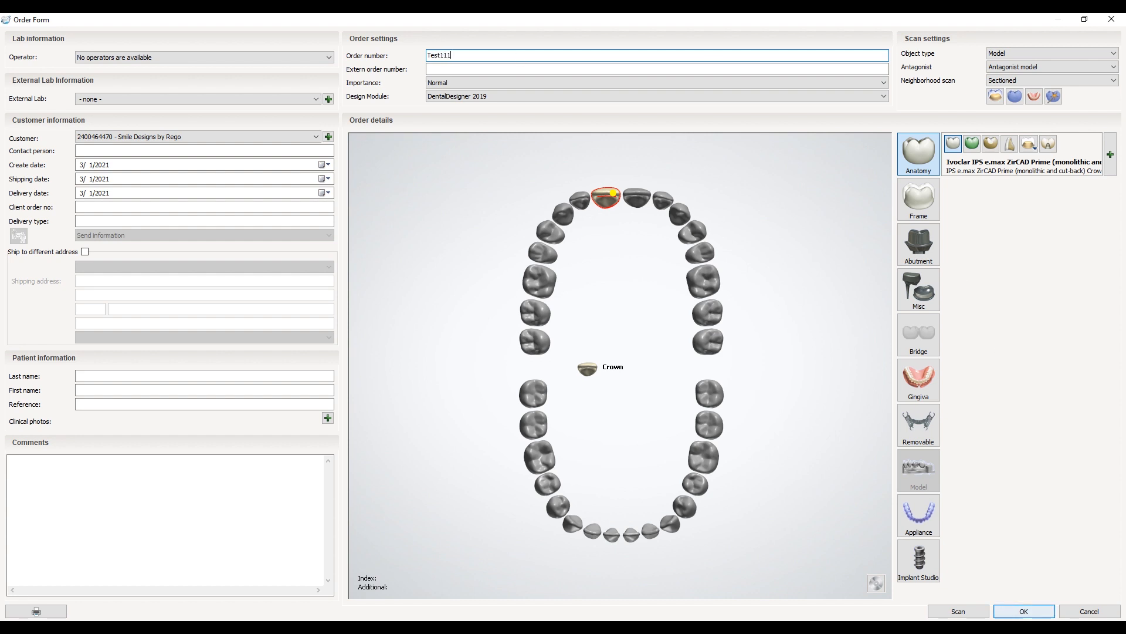
pyautogui.click(1017, 612)
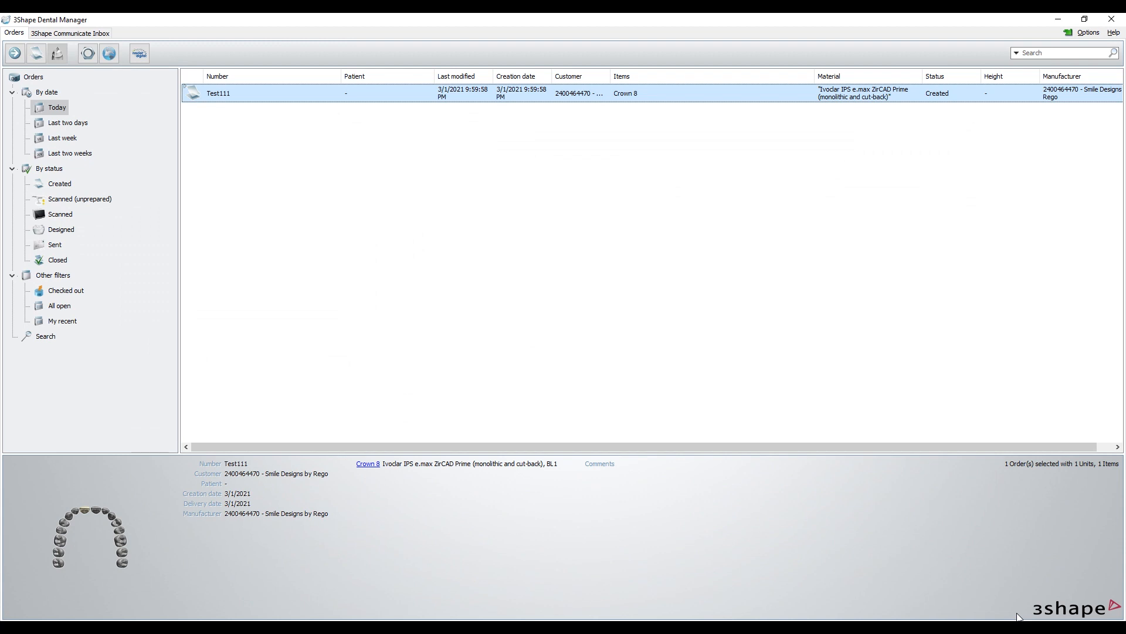
# Start another new order from the order list and enter a test order number
pyautogui.click(292, 183)
pyautogui.click(245, 101)
pyautogui.click(351, 188)
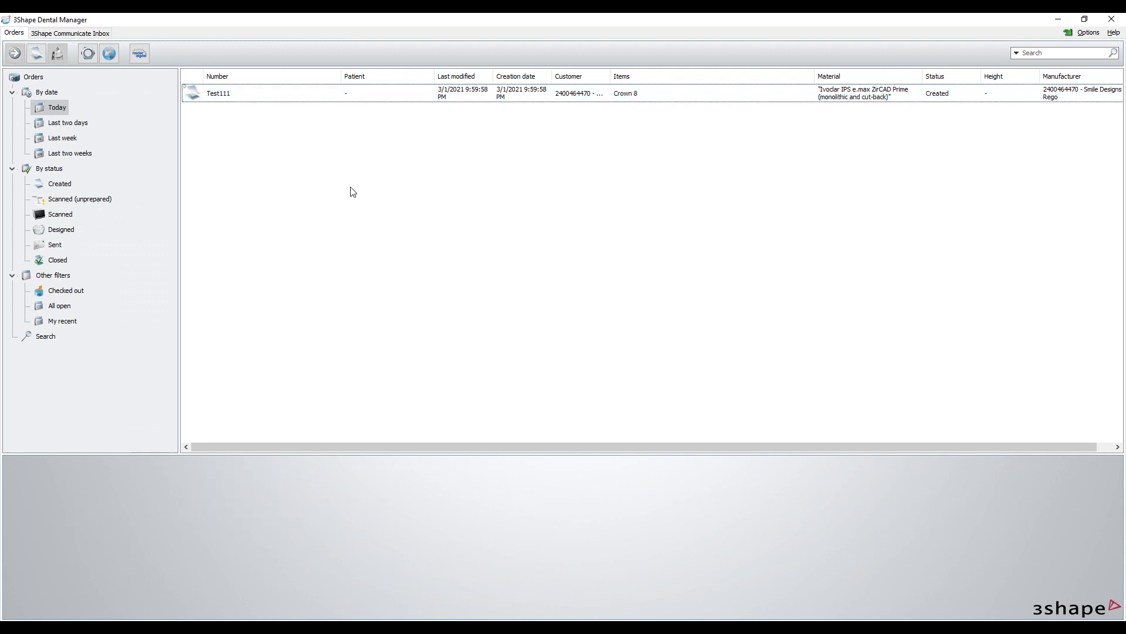
pyautogui.doubleClick(351, 188)
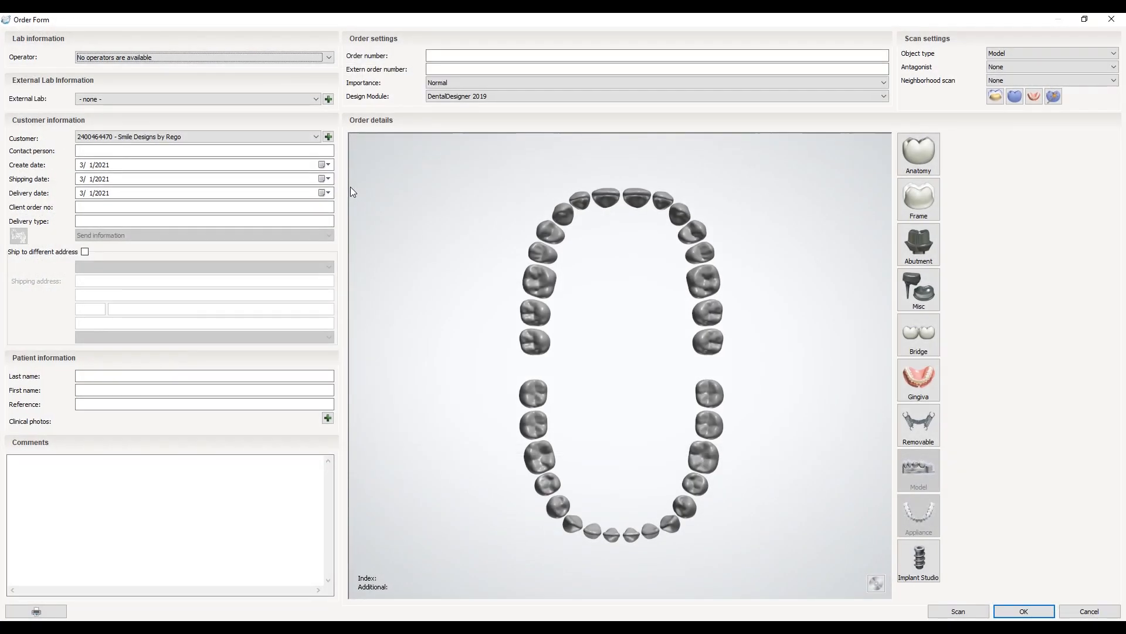
pyautogui.click(518, 56)
pyautogui.write('test')
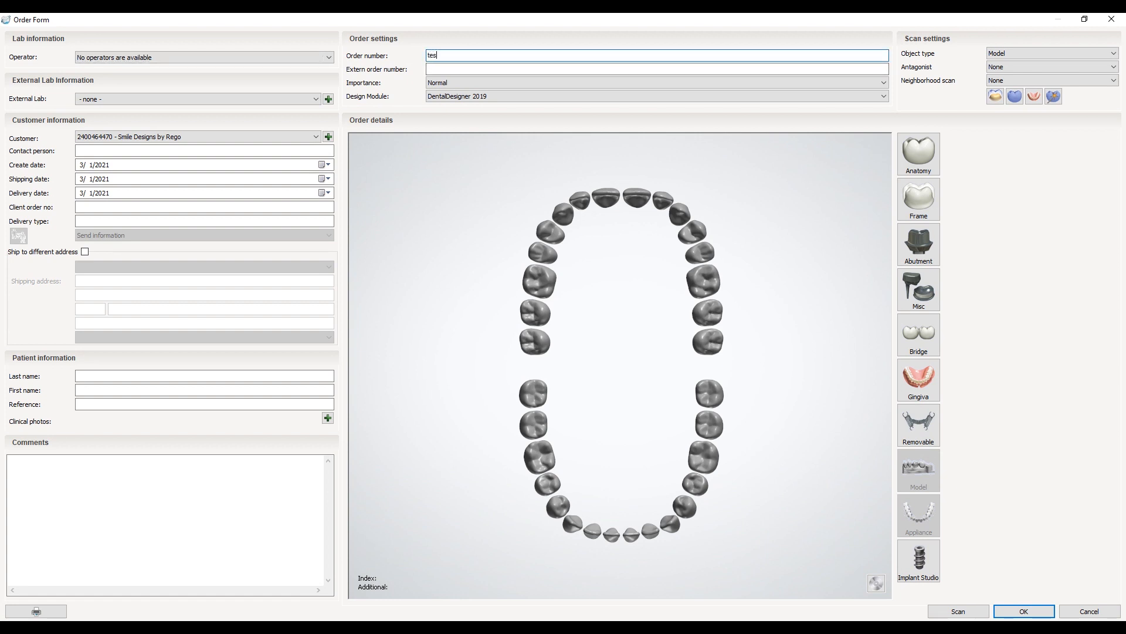
# Assign an anatomy crown to tooth 8 in the second order
pyautogui.click(606, 198)
pyautogui.click(927, 168)
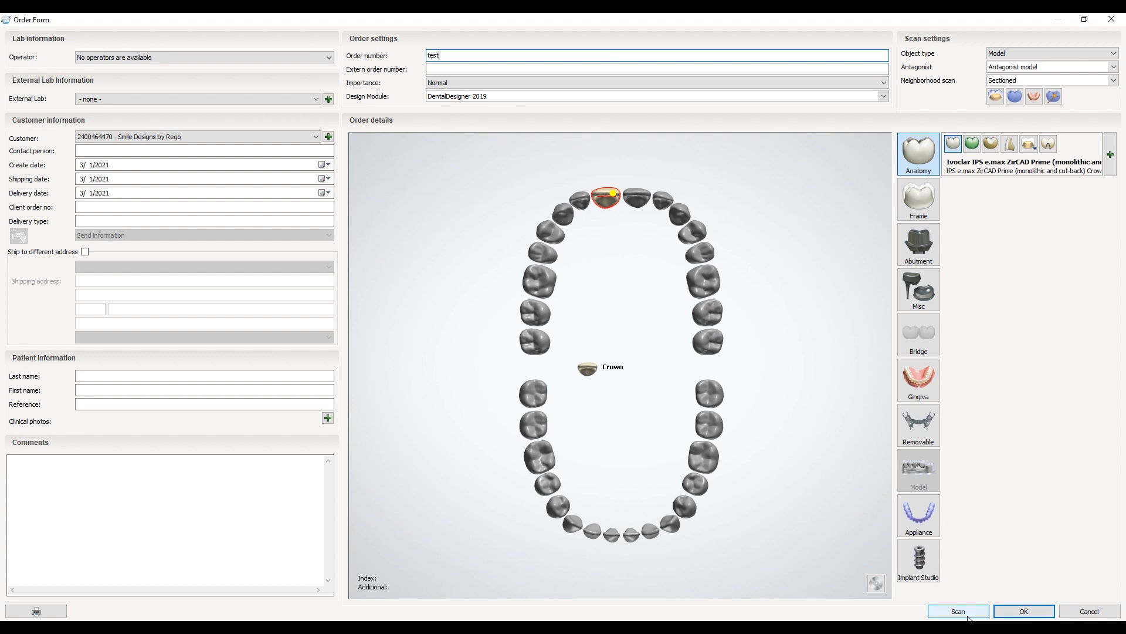
# Discard the unsaved second order and delete the saved test order from today's order list
pyautogui.click(1096, 611)
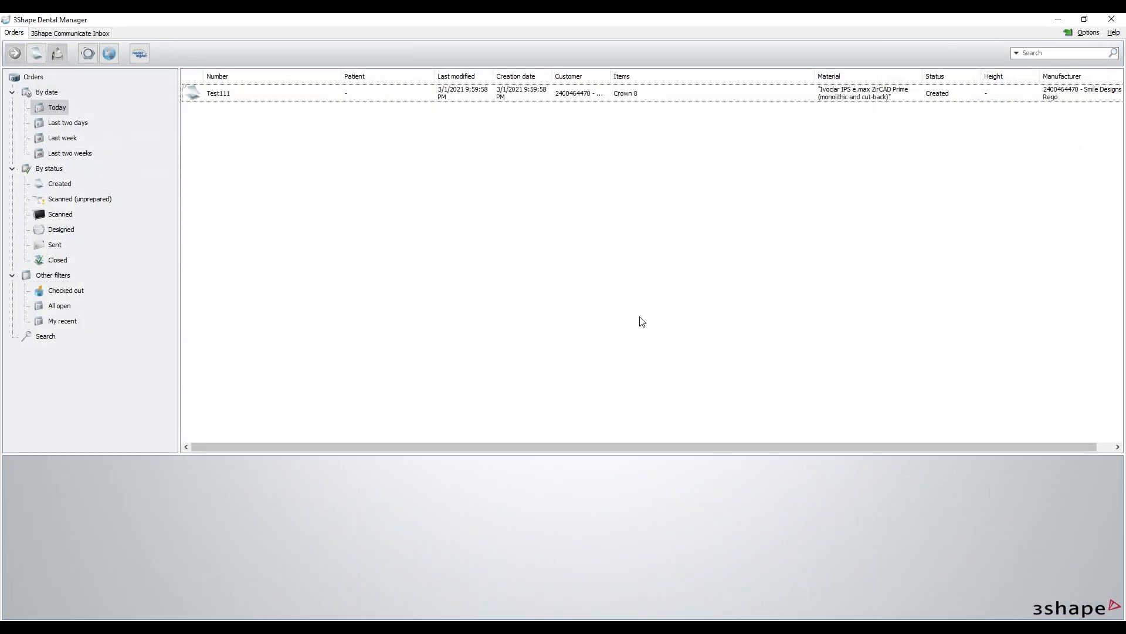
pyautogui.rightClick(265, 91)
pyautogui.moveTo(327, 226)
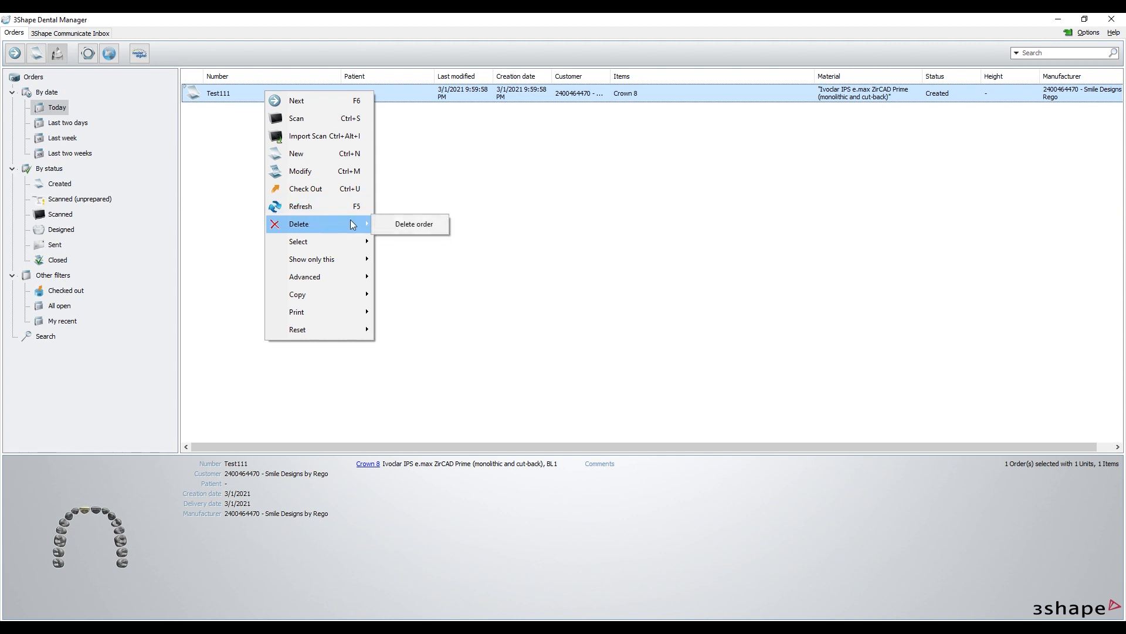
pyautogui.click(413, 223)
pyautogui.click(600, 343)
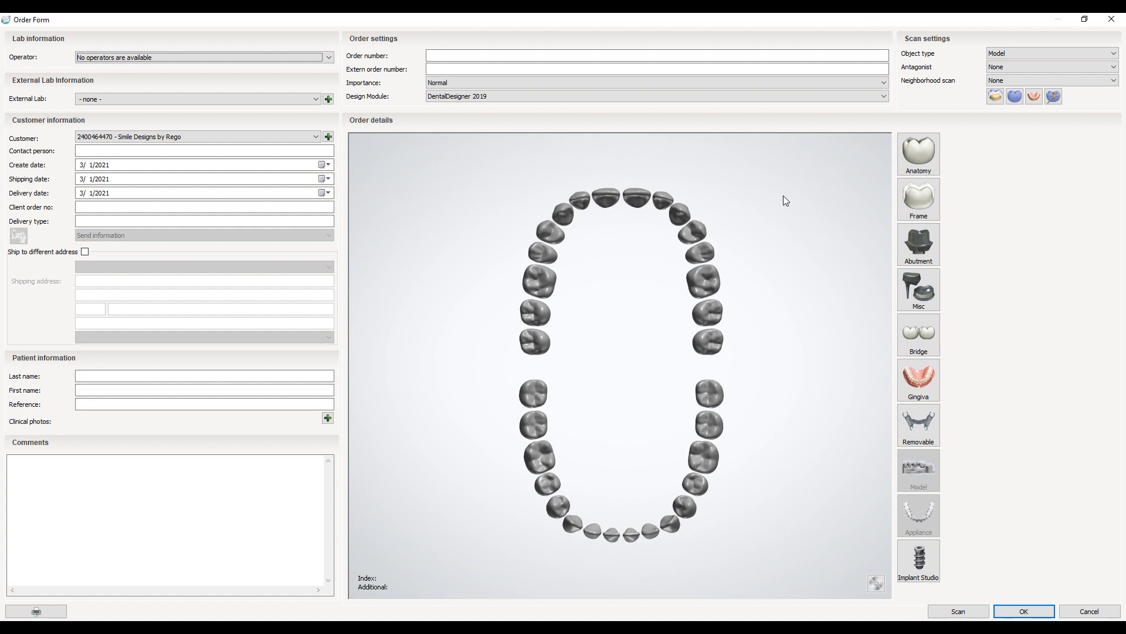
# Enter an order number in the new order, combining the date, a bracketed A1 code and the patient's name
pyautogui.click(515, 56)
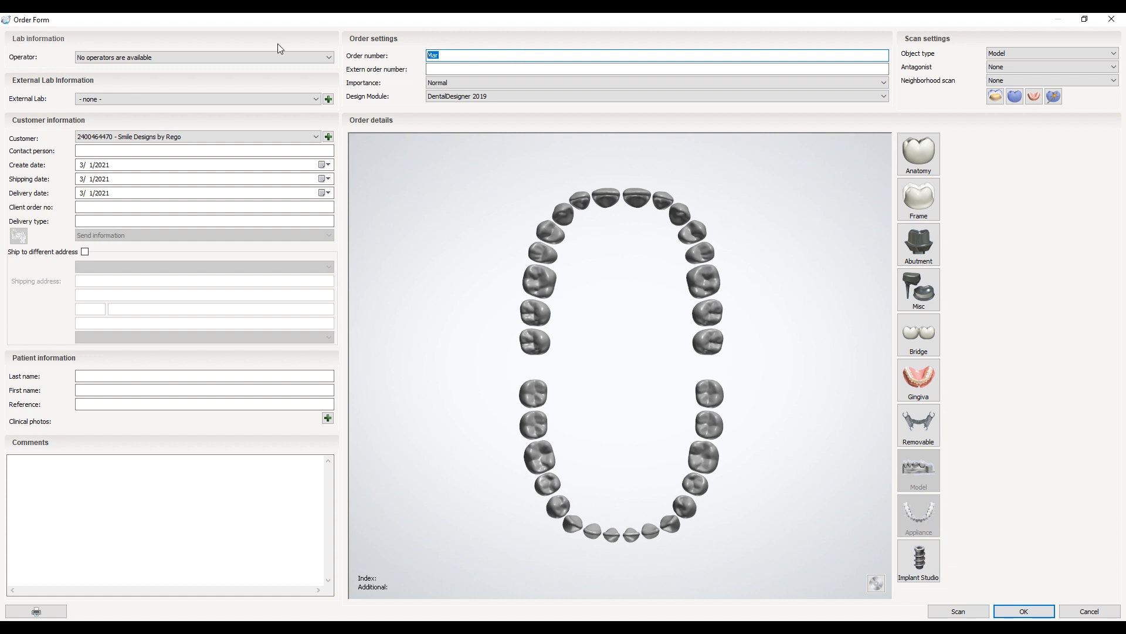
pyautogui.write('Mar')
pyautogui.write('01')
pyautogui.write(' [')
pyautogui.write('A1=')
pyautogui.write(']')
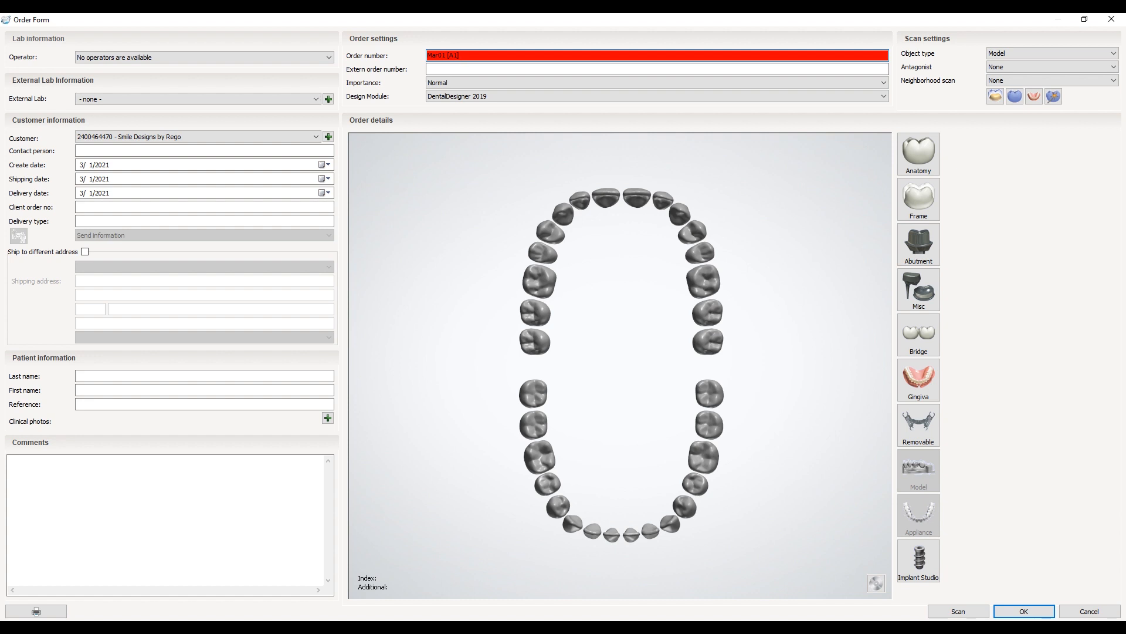
pyautogui.write('insang p')
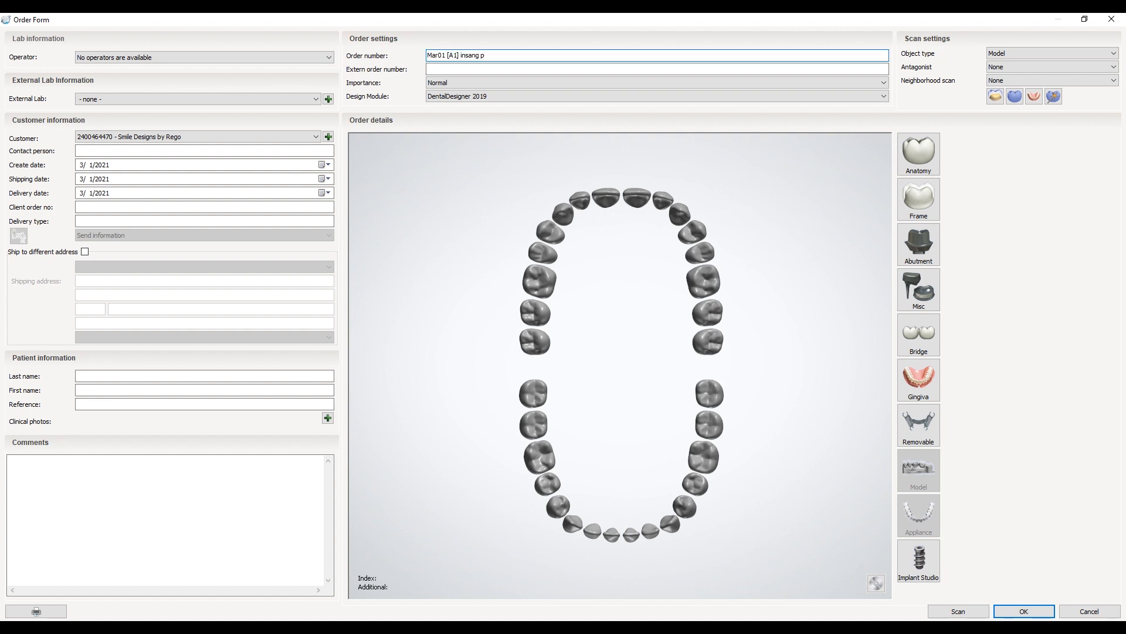
# Copy the full order number into the patient's first name field
pyautogui.hotkey('ctrl', 'a')
pyautogui.hotkey('ctrl', 'c')
pyautogui.click(514, 58)
pyautogui.click(136, 391)
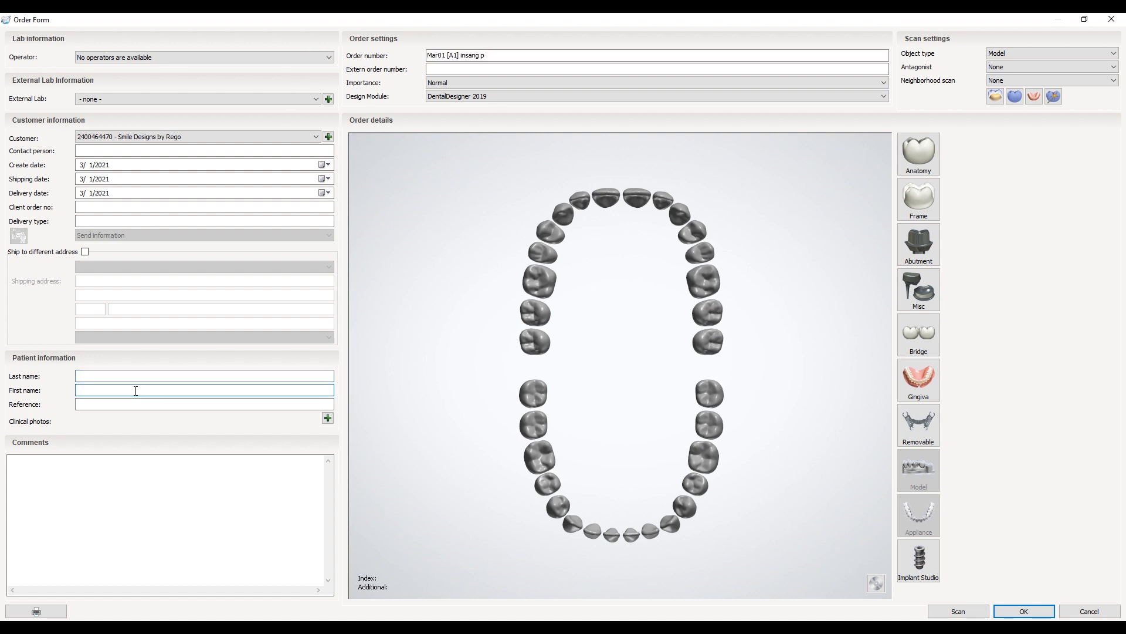
pyautogui.hotkey('ctrl', 'v')
# Move the name portion of the copied text into the patient's last name field and remove its leading space
pyautogui.press('Home')
pyautogui.press('Right')
pyautogui.press('Right')
pyautogui.hotkey('shift', 'End')
pyautogui.hotkey('ctrl', 'c')
pyautogui.press('BackSpace')
pyautogui.hotkey('shift', 'Tab')
pyautogui.hotkey('ctrl', 'v')
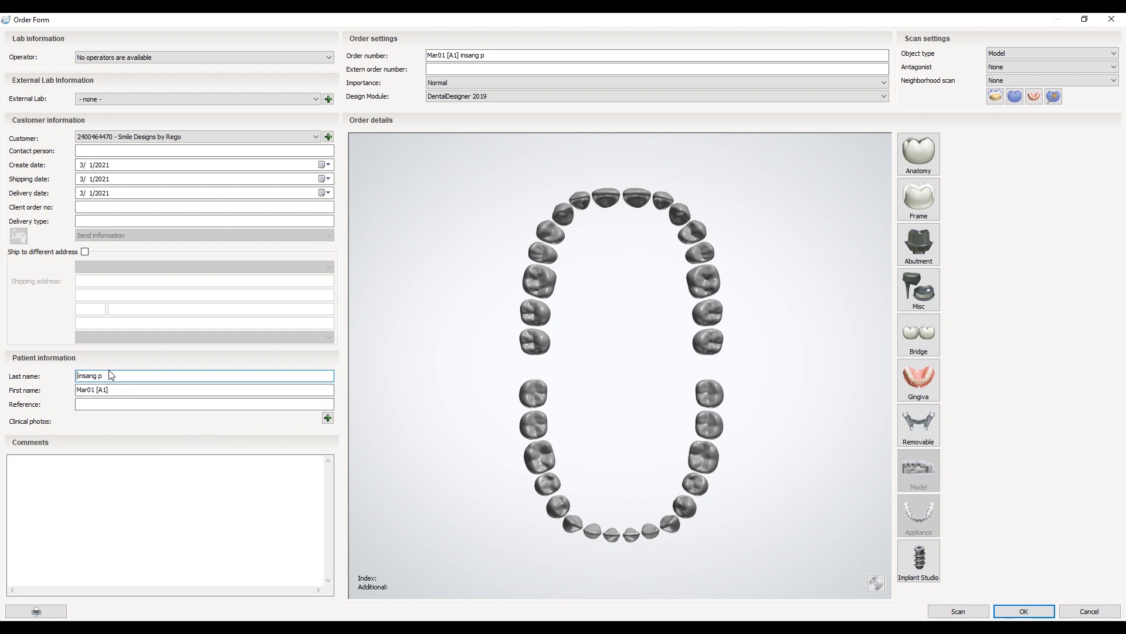
pyautogui.press('Home')
pyautogui.press('Delete')
# Enter the doctor's name in the order comments
pyautogui.click(159, 526)
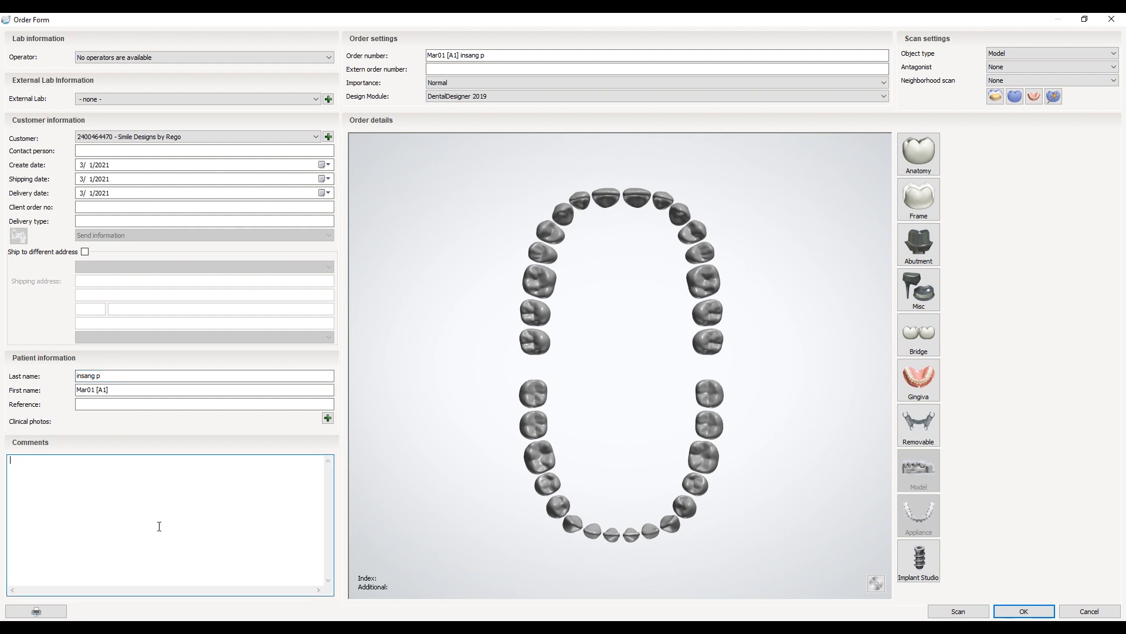
pyautogui.write('Dr. Rego')
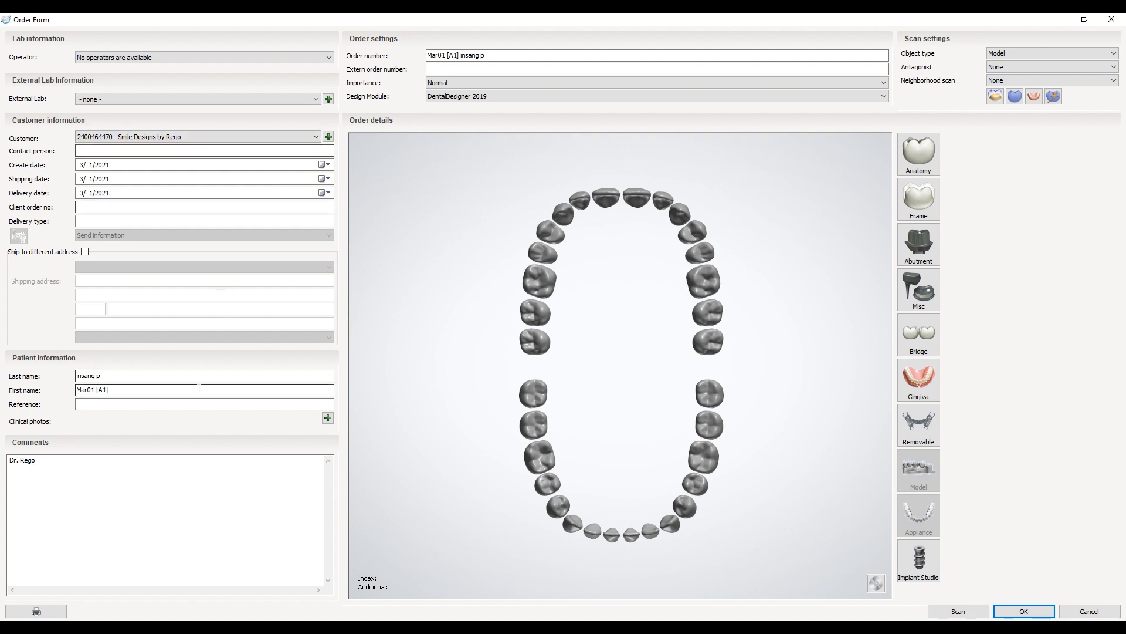
# Replace the patient's first name entry with the doctor's surname, without the title
pyautogui.moveTo(201, 390); pyautogui.dragTo(13, 395)
pyautogui.write('d')
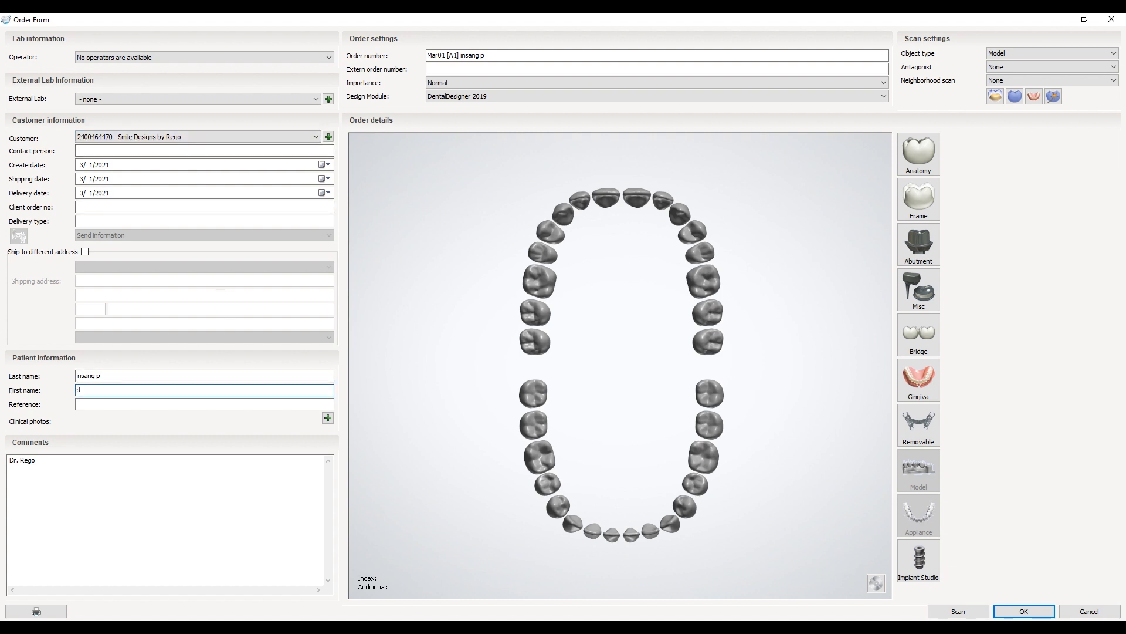
pyautogui.write('r. rego')
pyautogui.press('Home')
pyautogui.press('Delete')
pyautogui.press('Delete')
pyautogui.press('Delete')
pyautogui.press('Delete')
# Clear the doctor's name from the order comments
pyautogui.moveTo(117, 487); pyautogui.dragTo(2, 454)
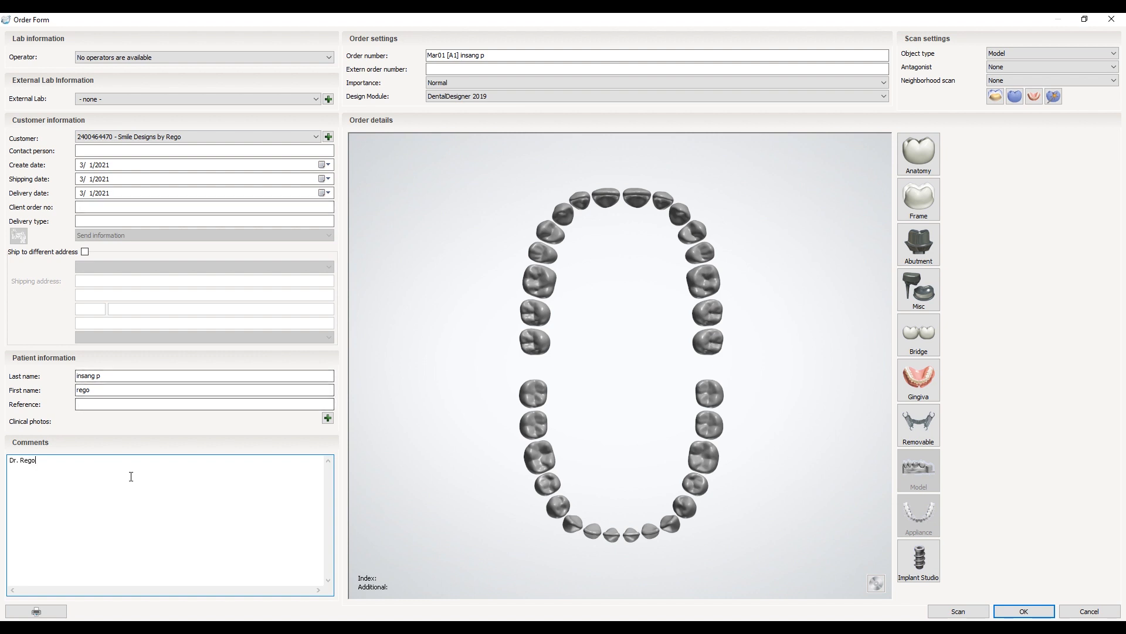
pyautogui.moveTo(131, 475); pyautogui.dragTo(1, 434)
pyautogui.press('BackSpace')
pyautogui.click(259, 391)
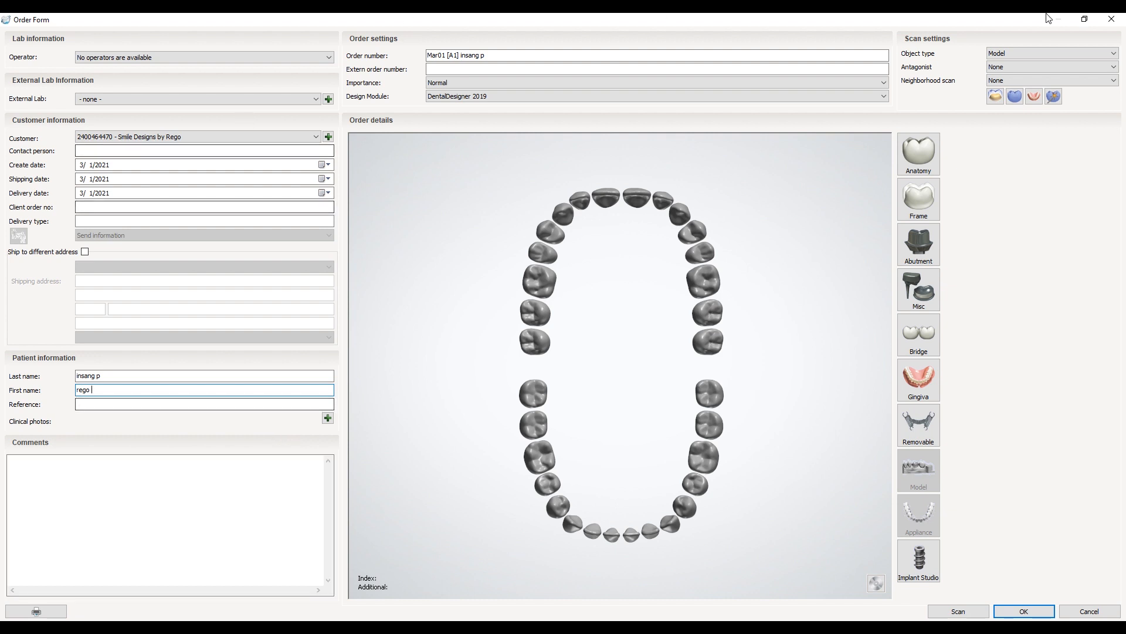
# Set the scan object type to Digital impression and review the available object types
pyautogui.click(1062, 55)
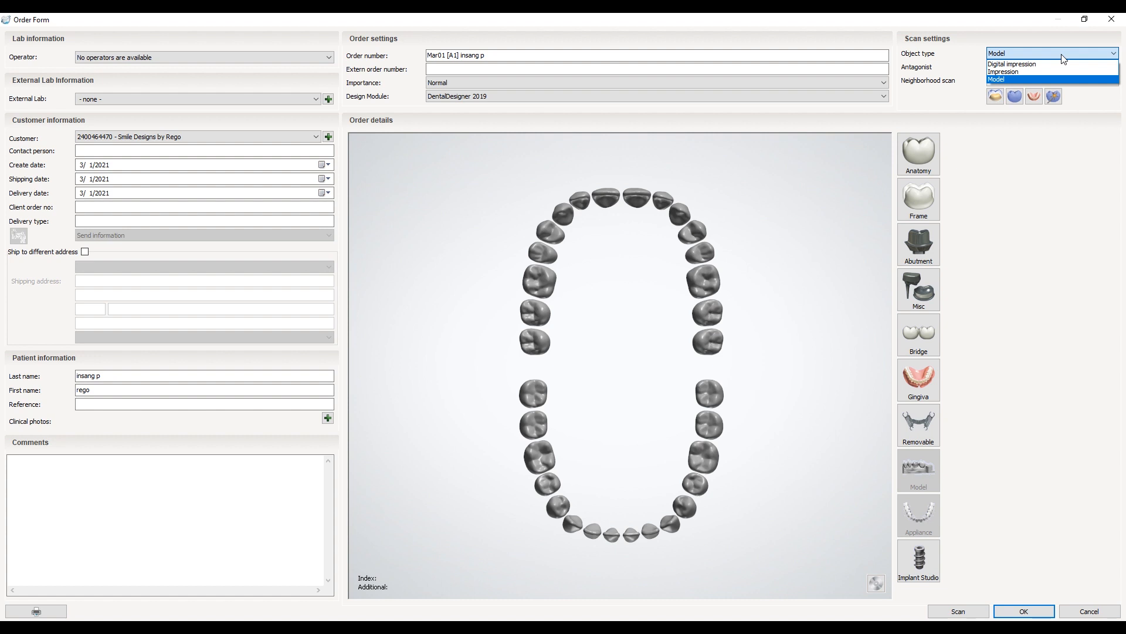
pyautogui.click(1027, 64)
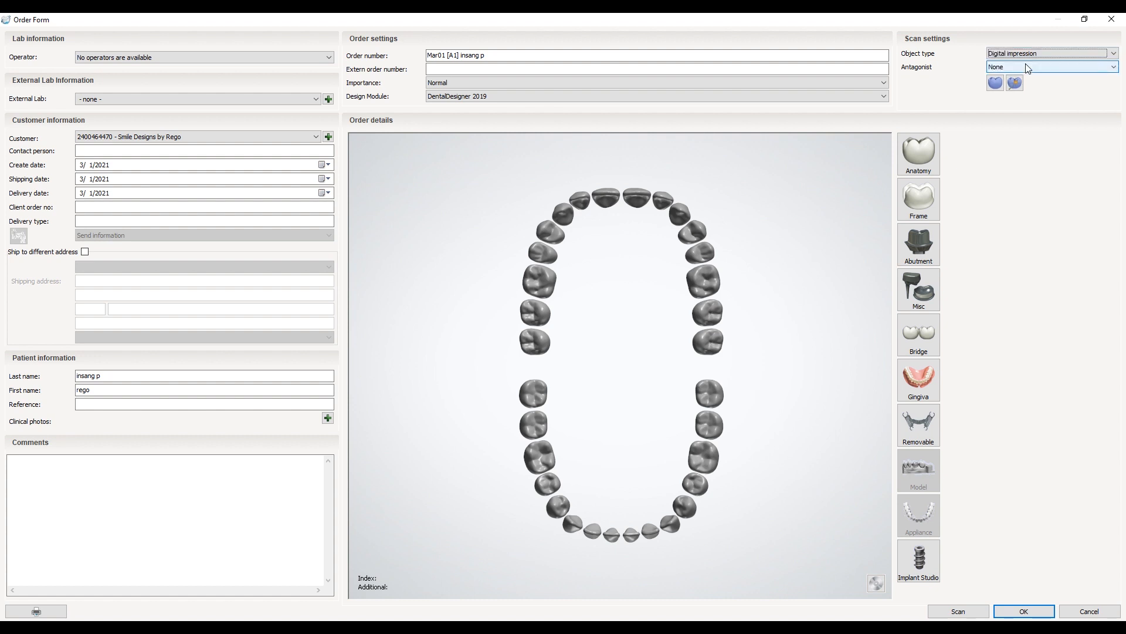
pyautogui.click(1030, 54)
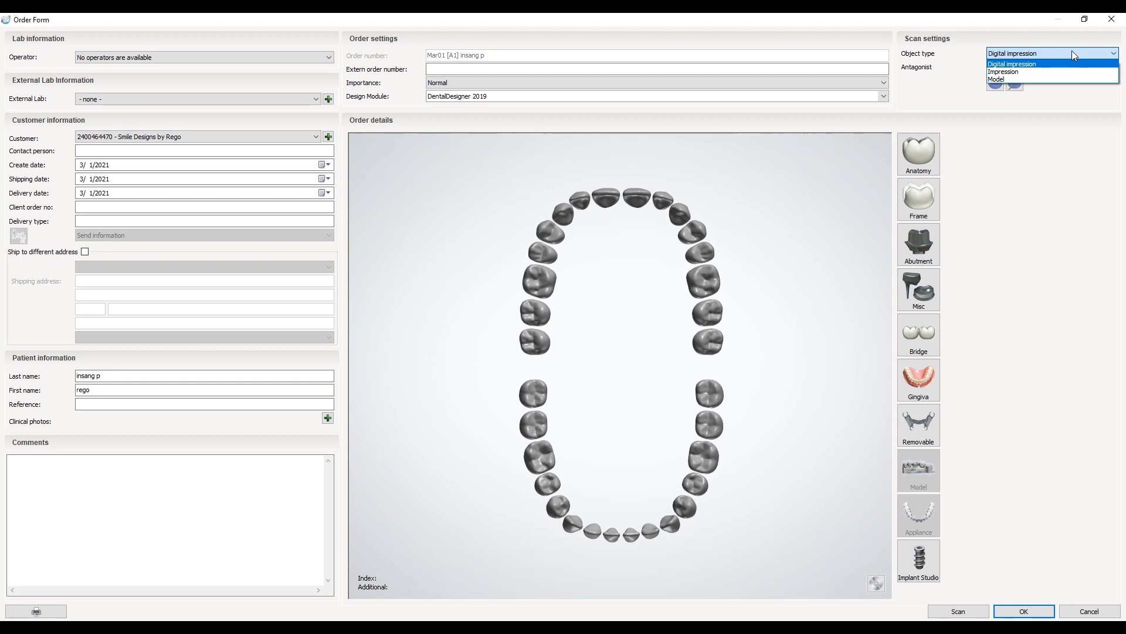
pyautogui.click(1071, 50)
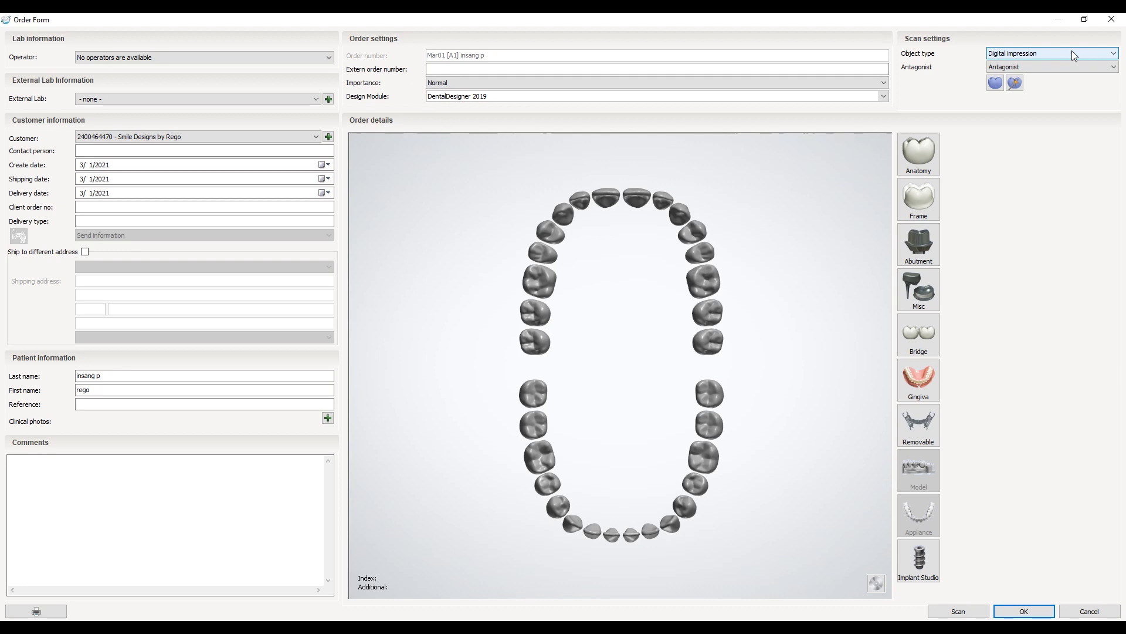
# Switch the scan object type to Model and show the neighborhood scan options
pyautogui.click(1058, 56)
pyautogui.click(1030, 69)
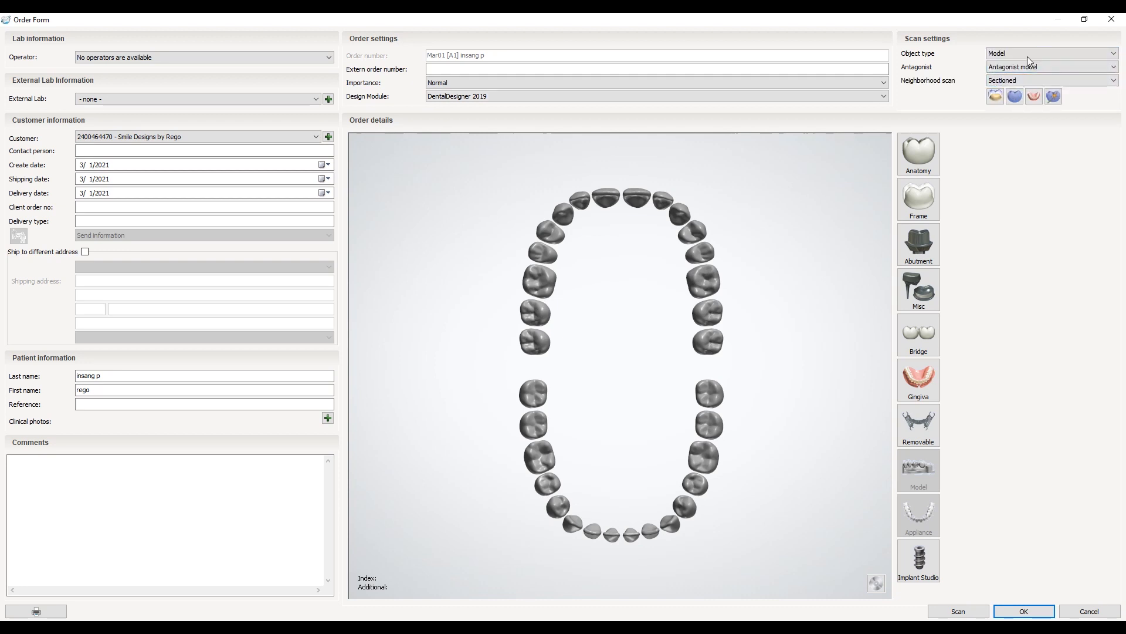
pyautogui.click(1024, 80)
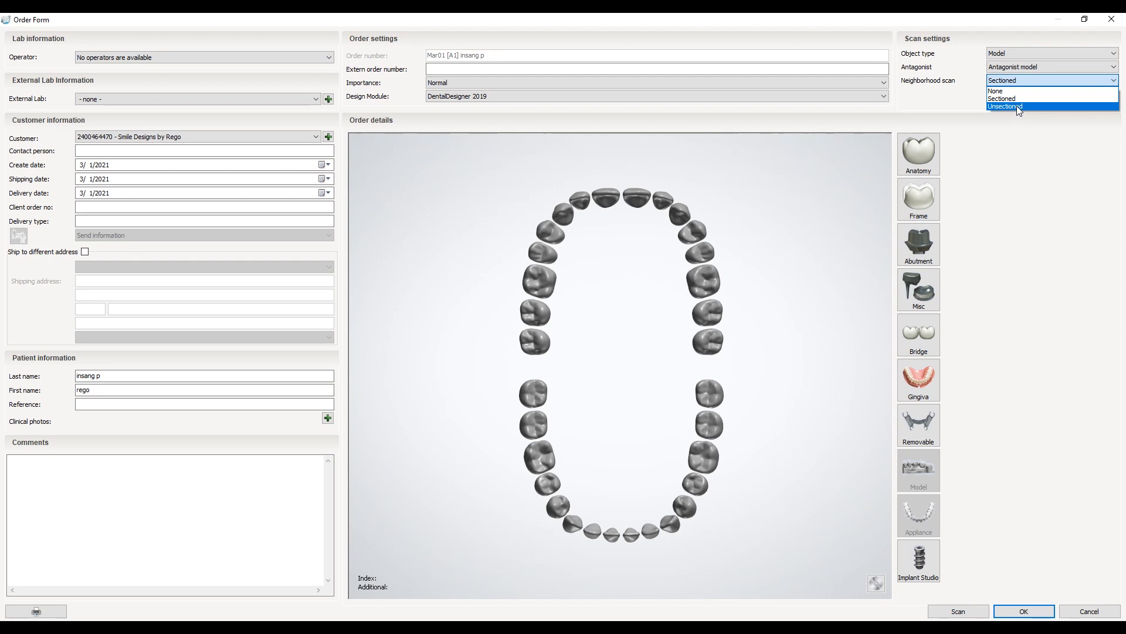
# Change the scan object type back to Digital impression
pyautogui.click(1005, 51)
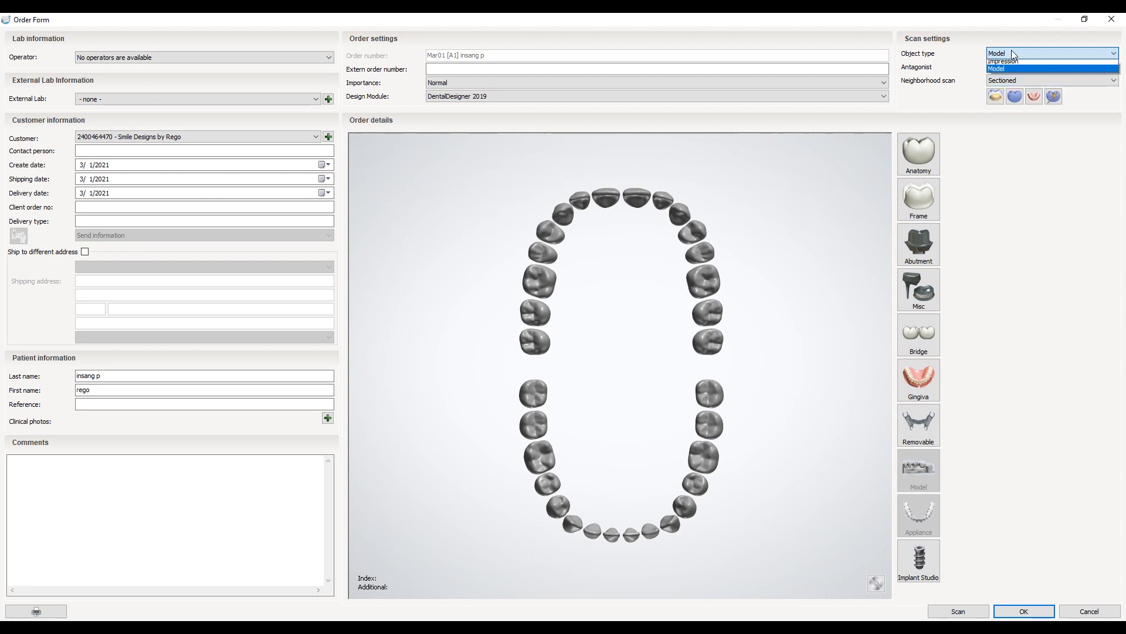
pyautogui.click(1010, 53)
pyautogui.click(1017, 64)
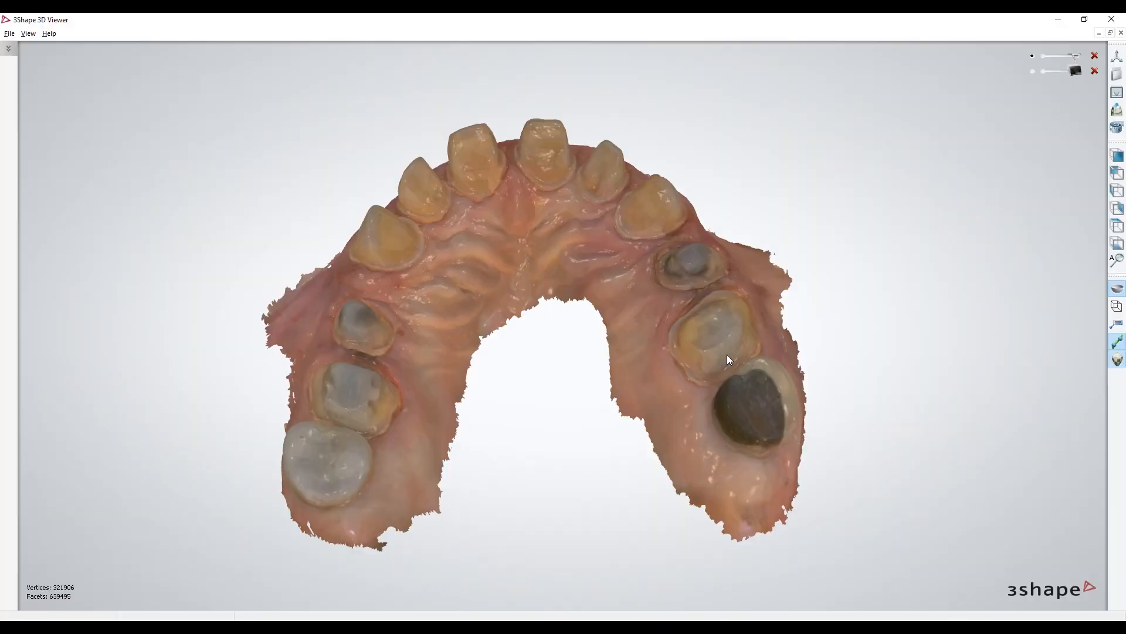
# Examine the color arch scan in 3Shape 3D Viewer, turning off its texture and inspecting the prepared teeth from several angles
pyautogui.moveTo(727, 355); pyautogui.dragTo(607, 340, button='right')
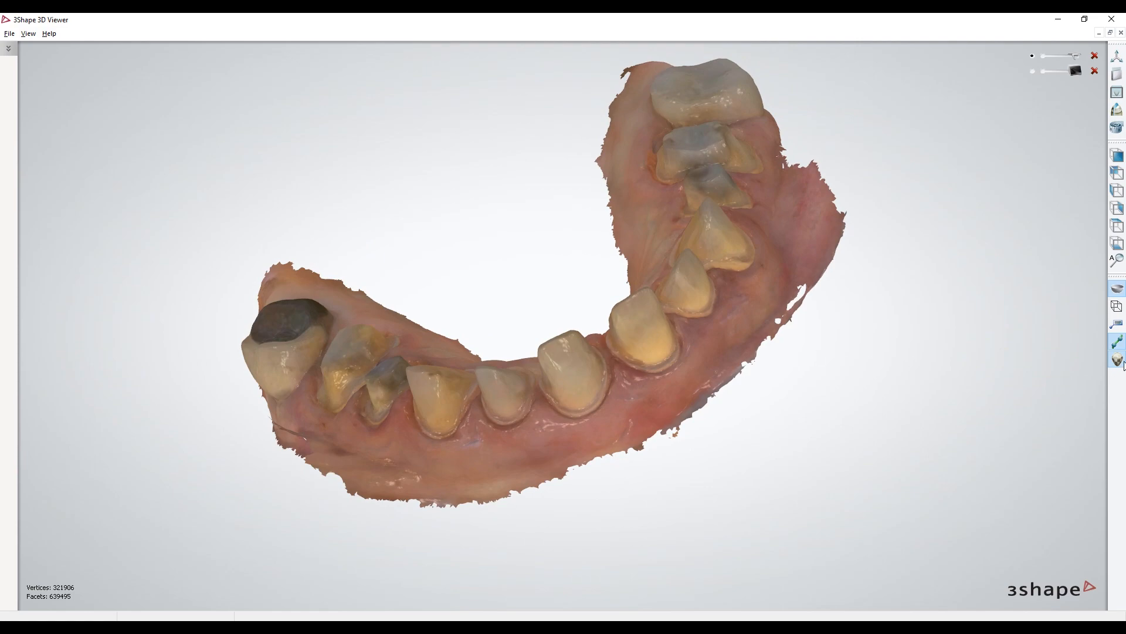
pyautogui.click(1117, 360)
pyautogui.scroll(3, 478, 326)
pyautogui.moveTo(478, 327); pyautogui.dragTo(793, 217, button='right')
pyautogui.scroll(-3, 801, 290)
pyautogui.scroll(4, 776, 452)
pyautogui.moveTo(952, 53); pyautogui.dragTo(973, 188, button='middle')
pyautogui.moveTo(972, 187); pyautogui.dragTo(701, 393, button='right')
pyautogui.scroll(-4, 623, 158)
pyautogui.scroll(2, 741, 229)
pyautogui.moveTo(741, 230); pyautogui.dragTo(750, 204, button='right')
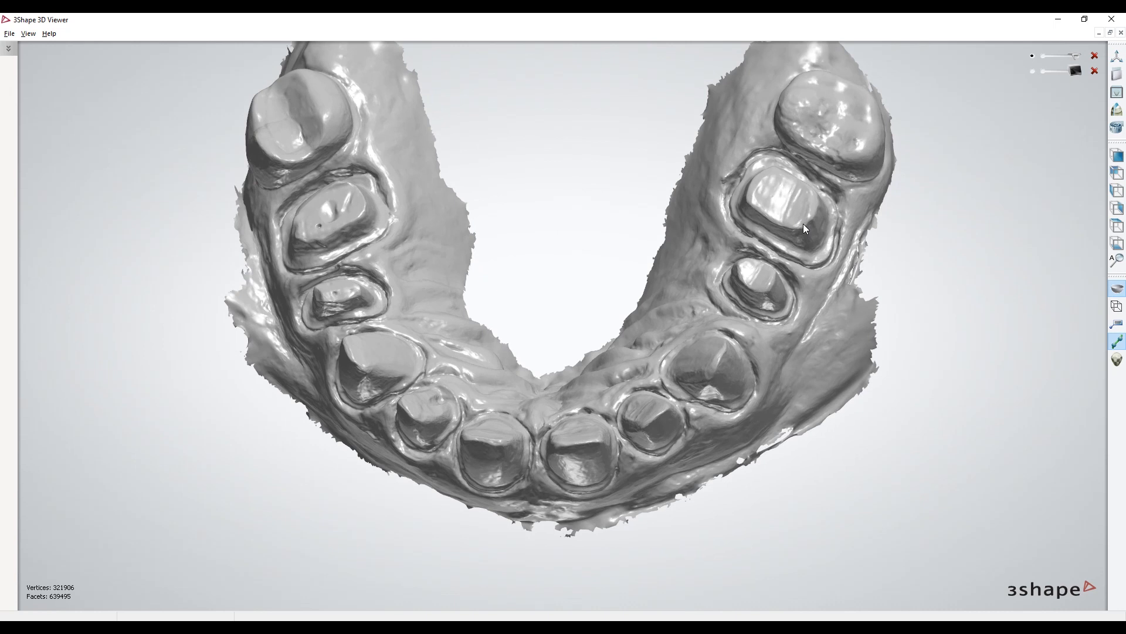
# Show the second scan instead and examine its prepared teeth and margin lines up close
pyautogui.click(1032, 71)
pyautogui.moveTo(855, 276); pyautogui.dragTo(809, 395, button='right')
pyautogui.scroll(5, 737, 346)
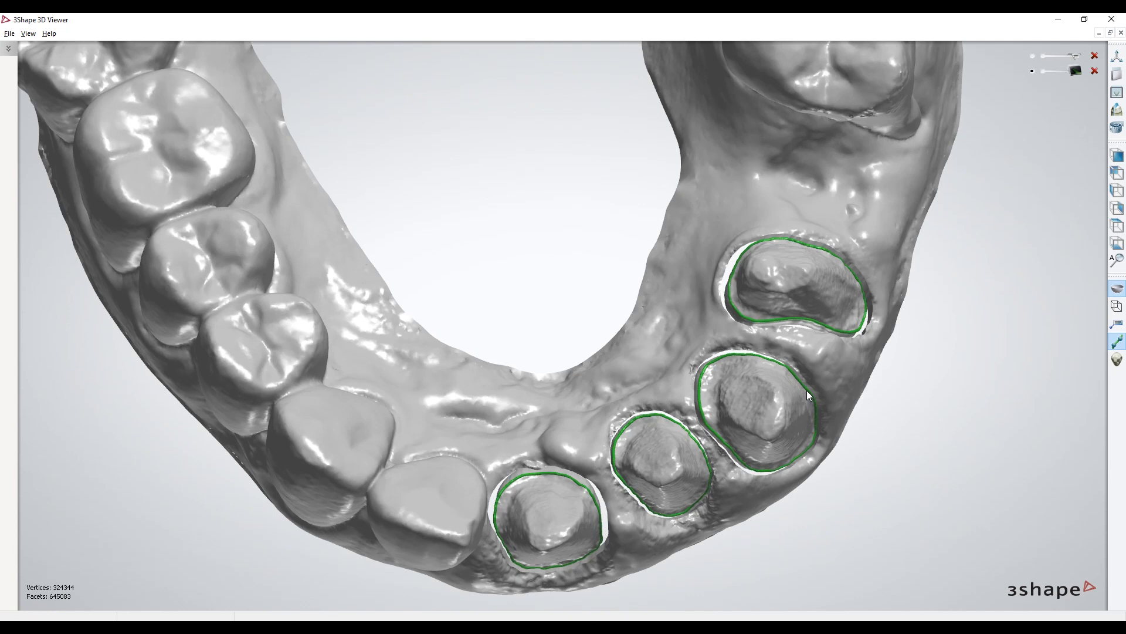
pyautogui.moveTo(712, 387)
pyautogui.mouseDown(button='right')
pyautogui.moveTo(685, 331)
pyautogui.moveTo(700, 381)
pyautogui.mouseUp(button='right')
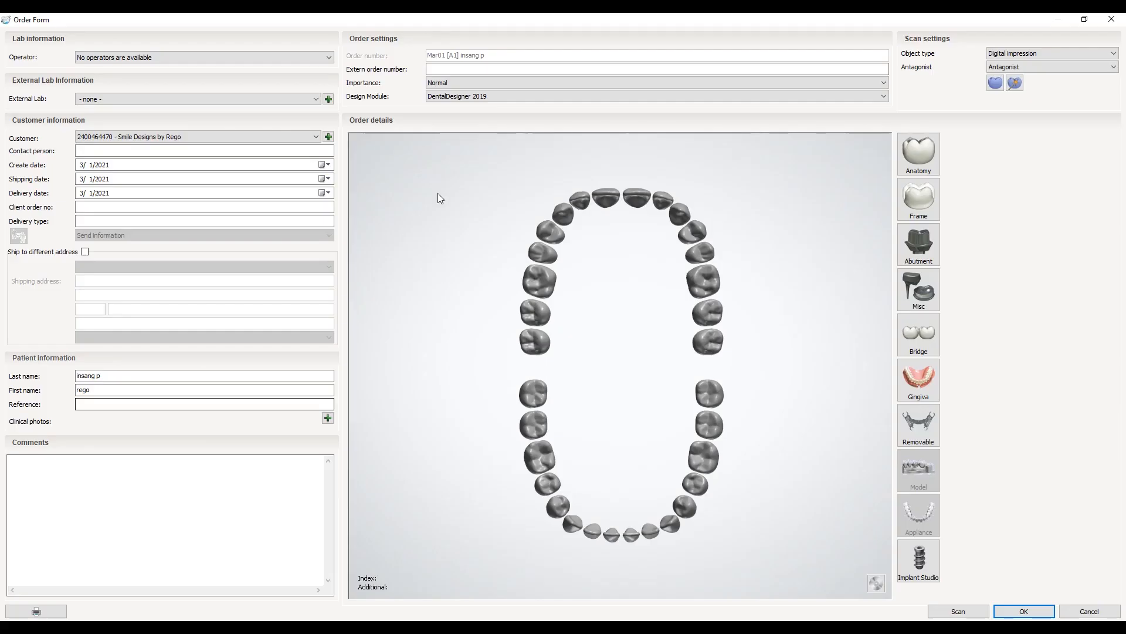
# Set the order's scan object type to Impression and review the tray system options
pyautogui.click(1050, 53)
pyautogui.click(1025, 76)
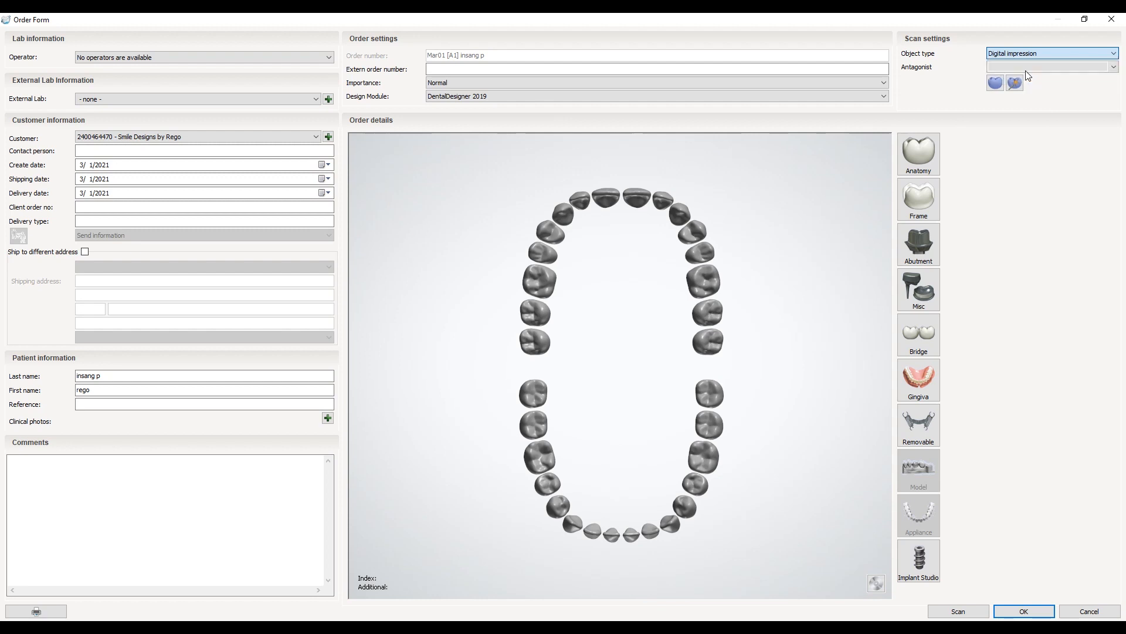
pyautogui.click(1028, 67)
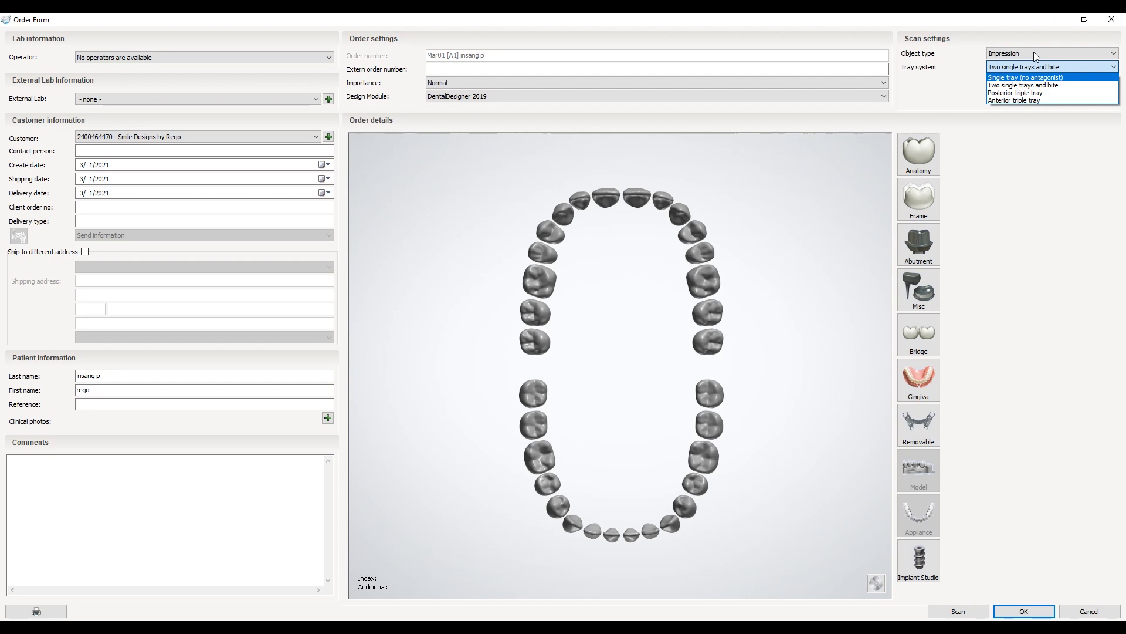
pyautogui.click(1034, 51)
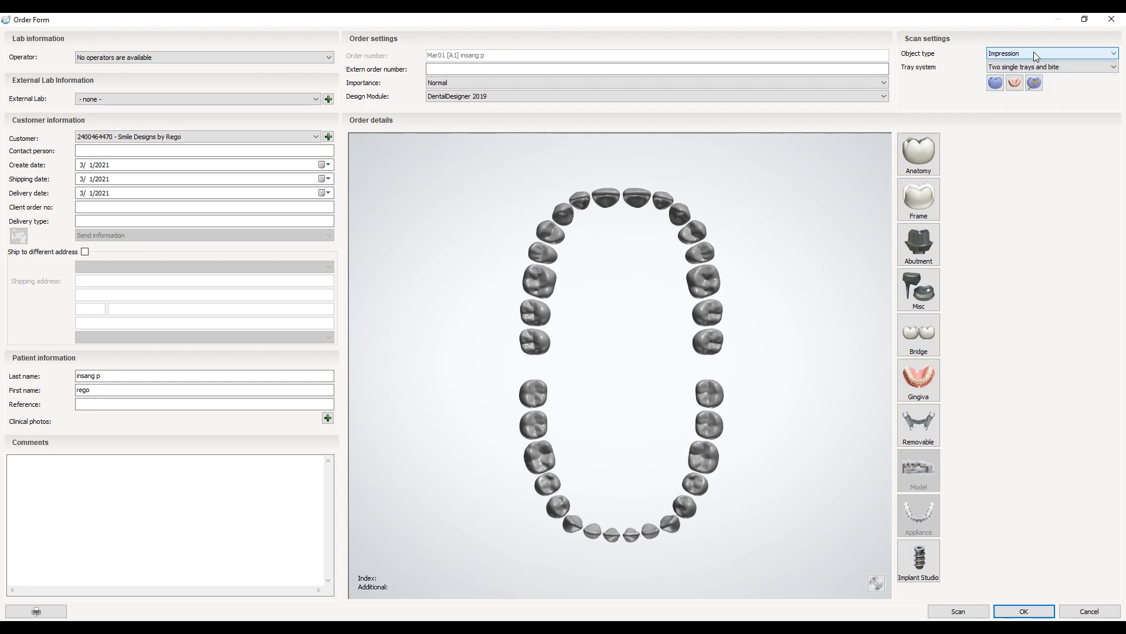
# Set the scan object type to Model in the order form
pyautogui.click(1034, 52)
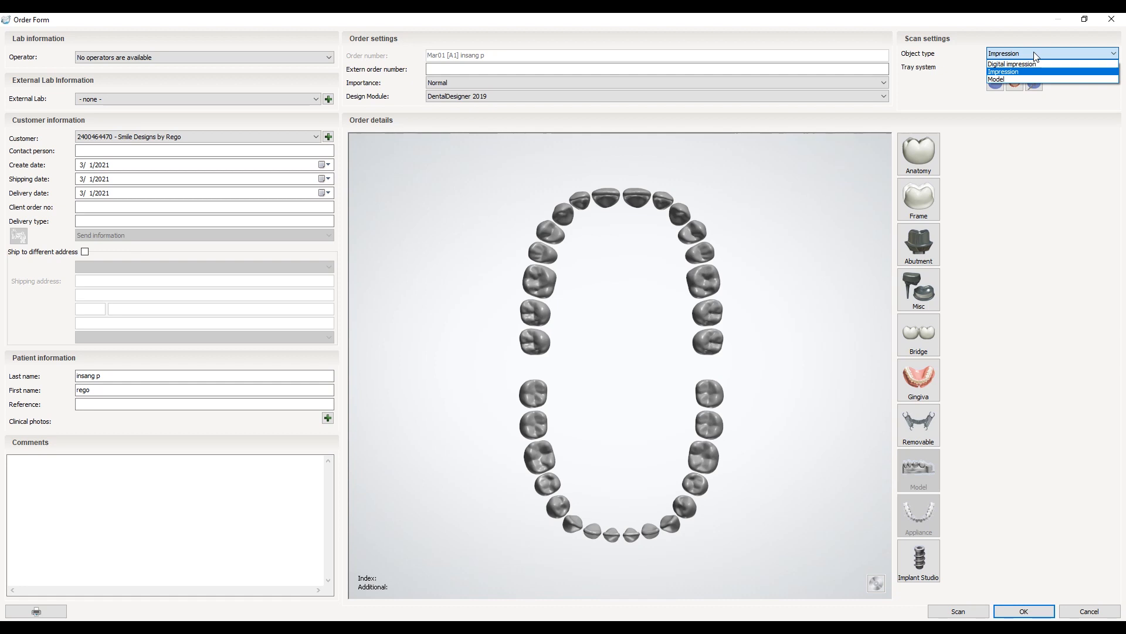
pyautogui.click(1034, 52)
pyautogui.click(1034, 51)
pyautogui.click(1005, 80)
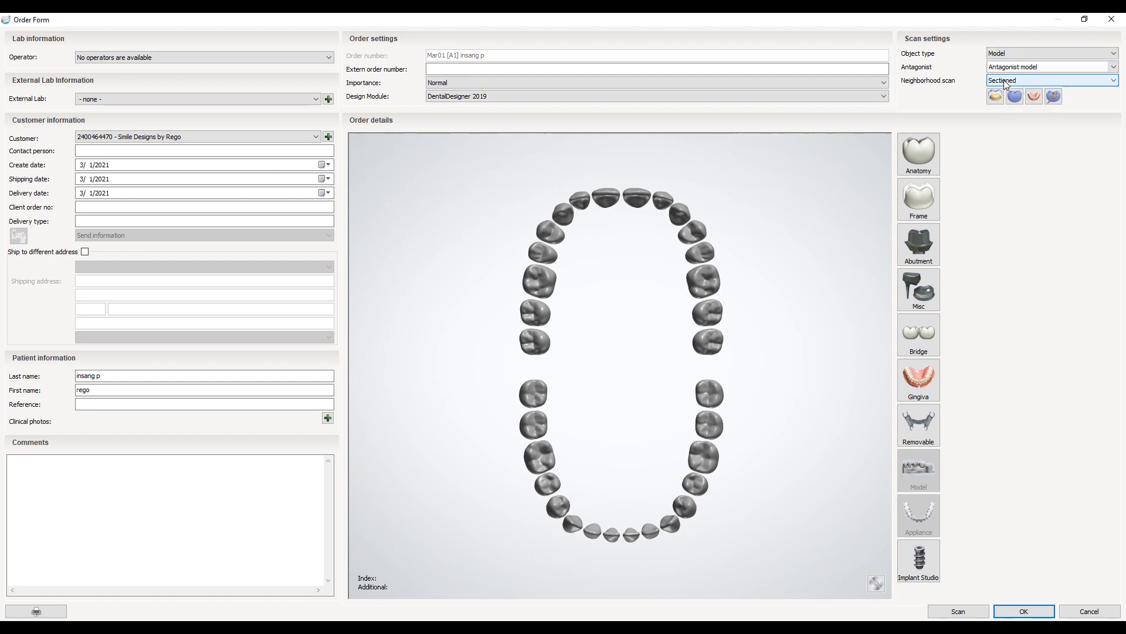